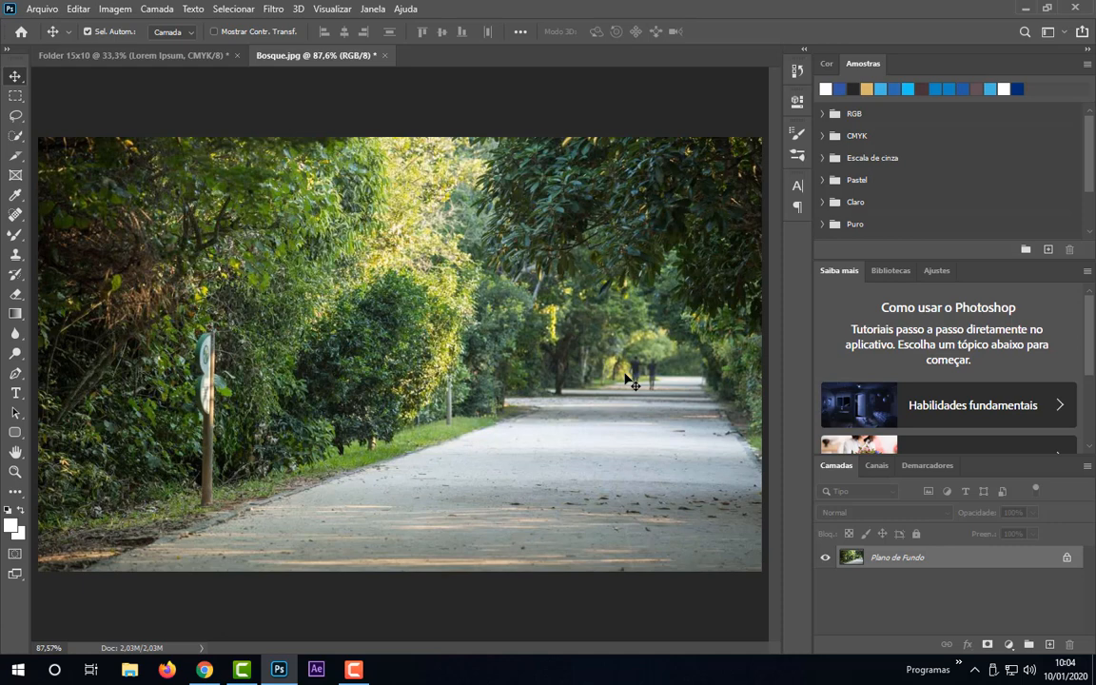
# - Activate the Clone Stamp tool and duplicate the background layer
pyautogui.click(16, 254)
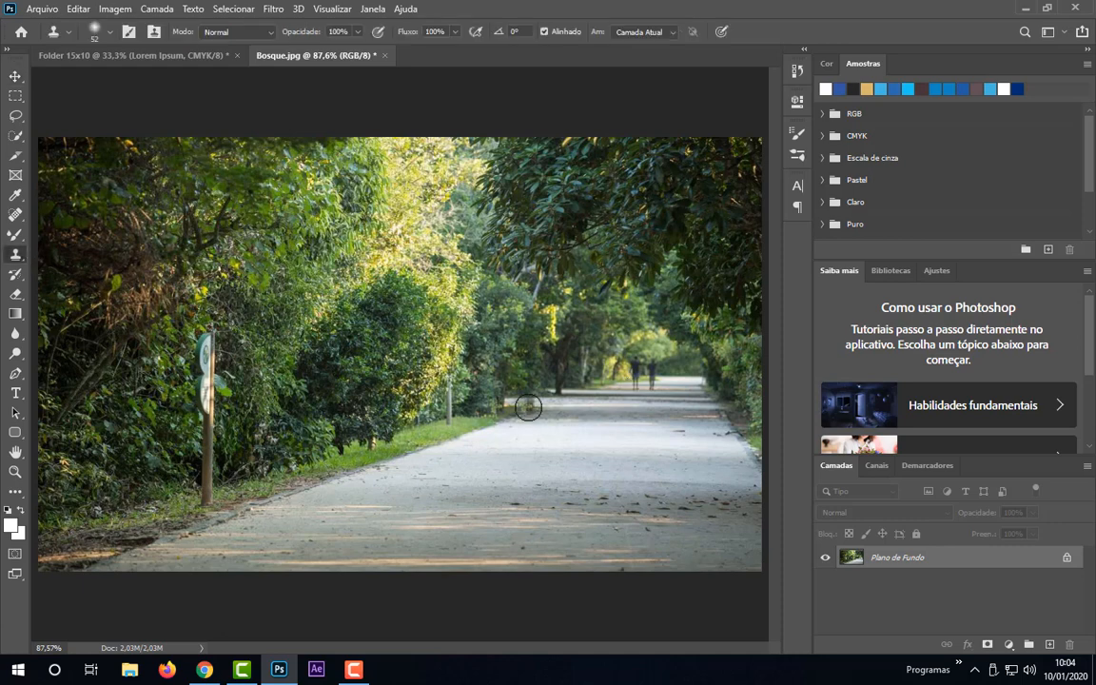
pyautogui.hotkey('ctrl', 'j')
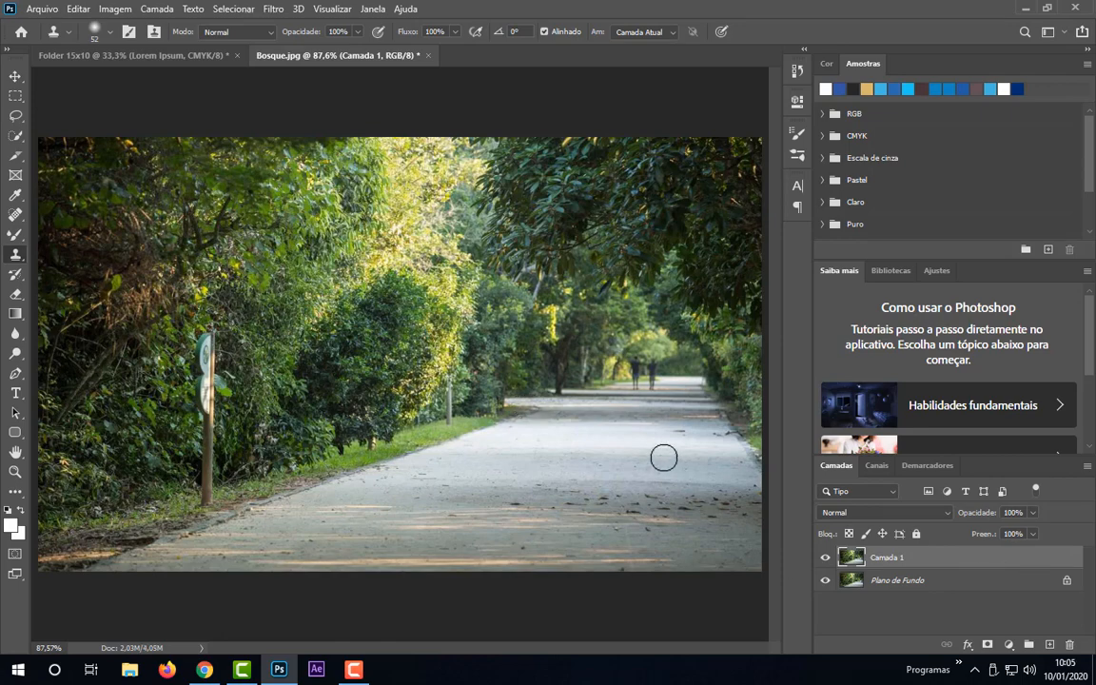
# - Set the Clone Stamp brush to 86 px and clone the two distant walkers onto the path just to their right
pyautogui.hotkey('ctrl', '+')
pyautogui.hotkey('ctrl', '+')
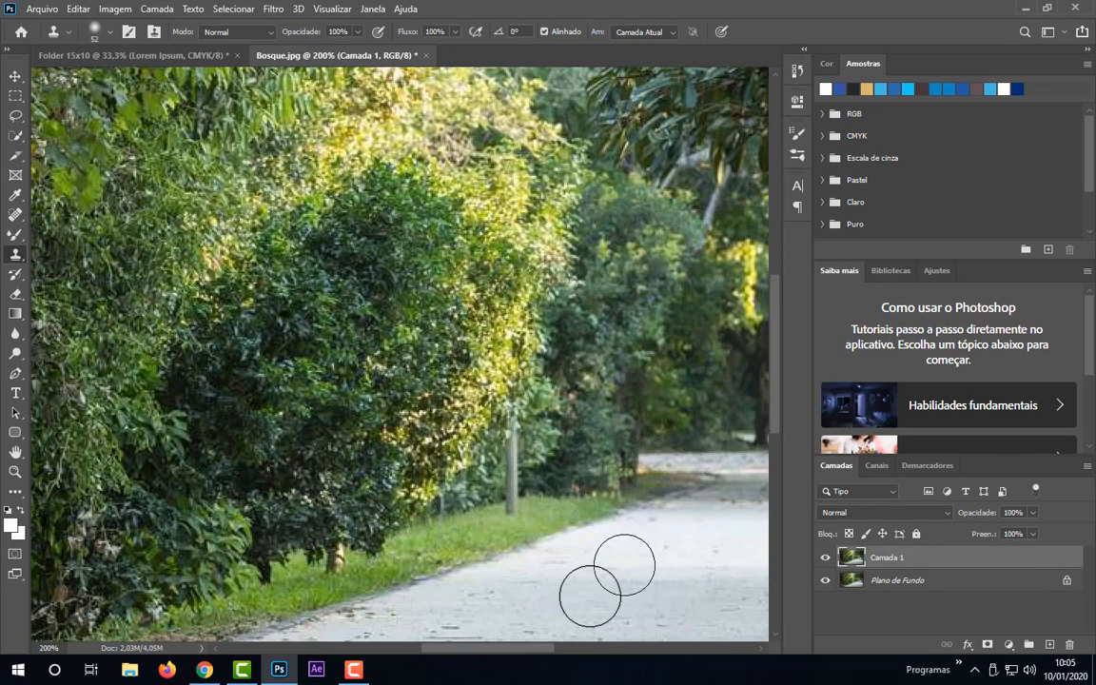
pyautogui.moveTo(514, 649); pyautogui.dragTo(602, 670)
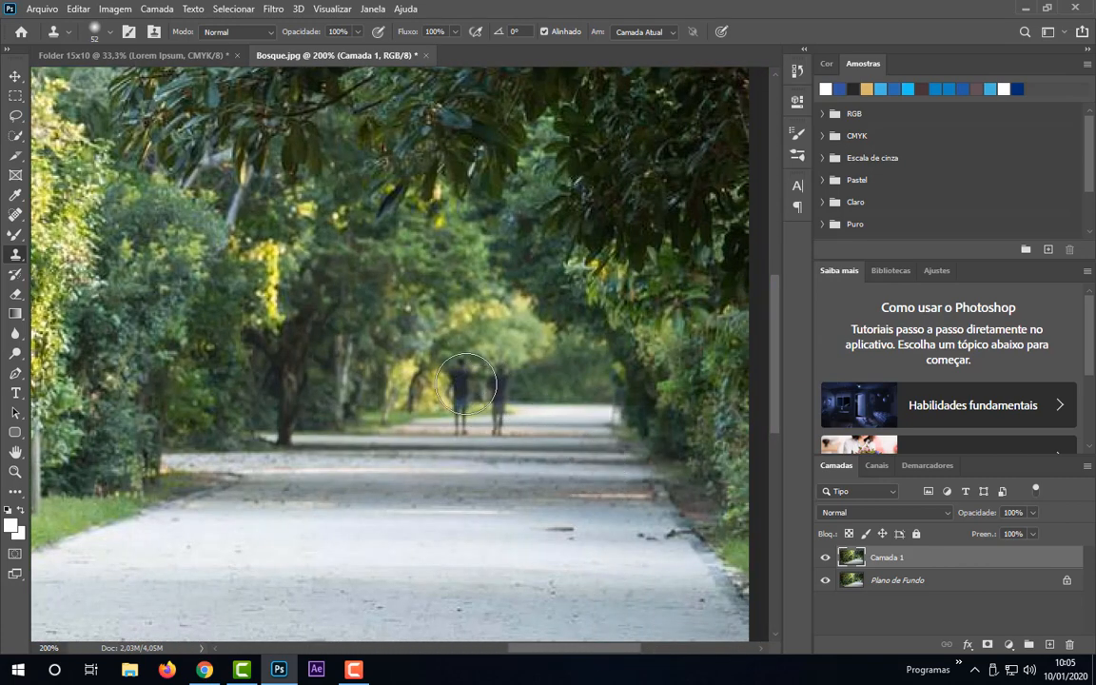
pyautogui.rightClick(466, 385)
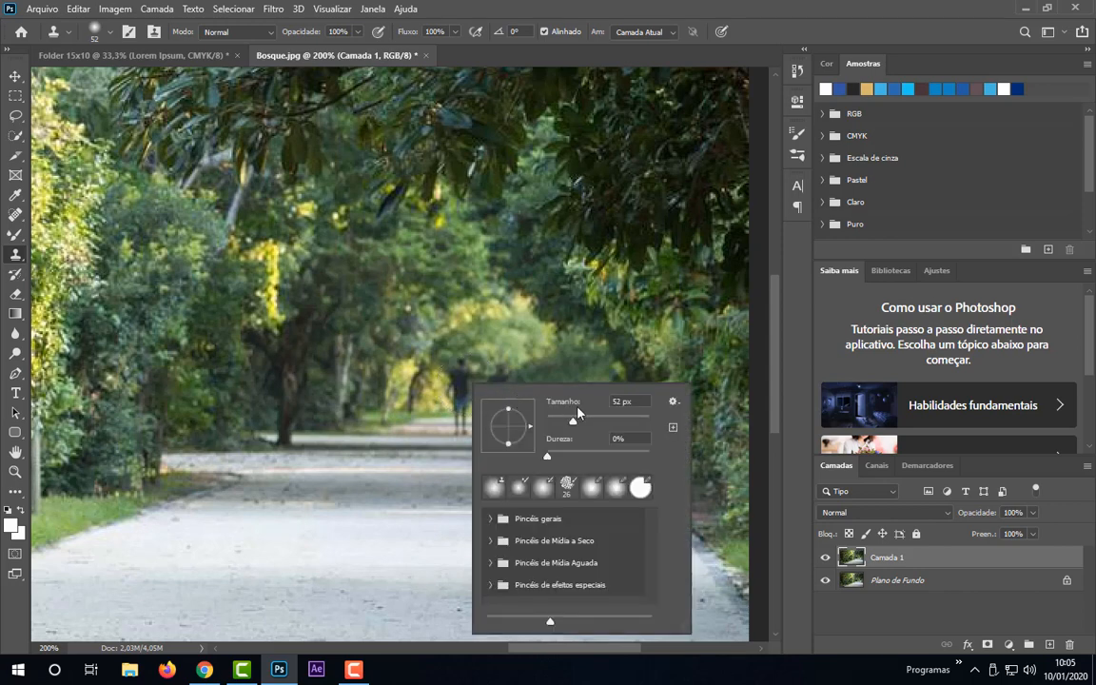
pyautogui.moveTo(575, 421); pyautogui.dragTo(598, 421)
pyautogui.moveTo(595, 422); pyautogui.dragTo(582, 423)
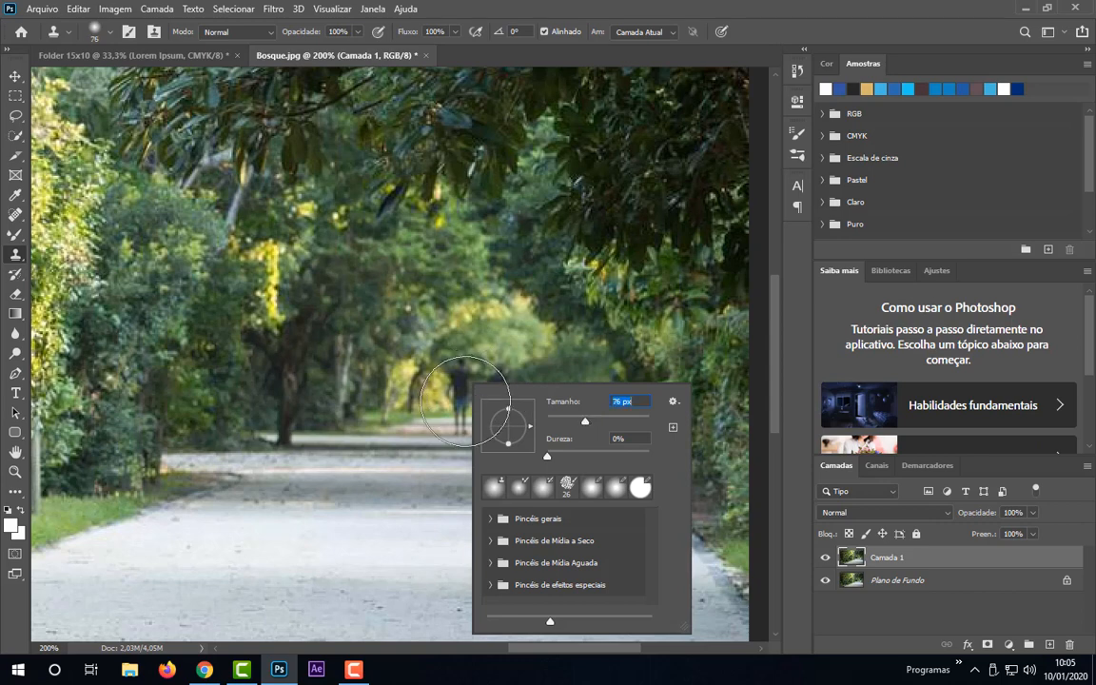
pyautogui.moveTo(593, 424); pyautogui.dragTo(593, 427)
pyautogui.press('Return')
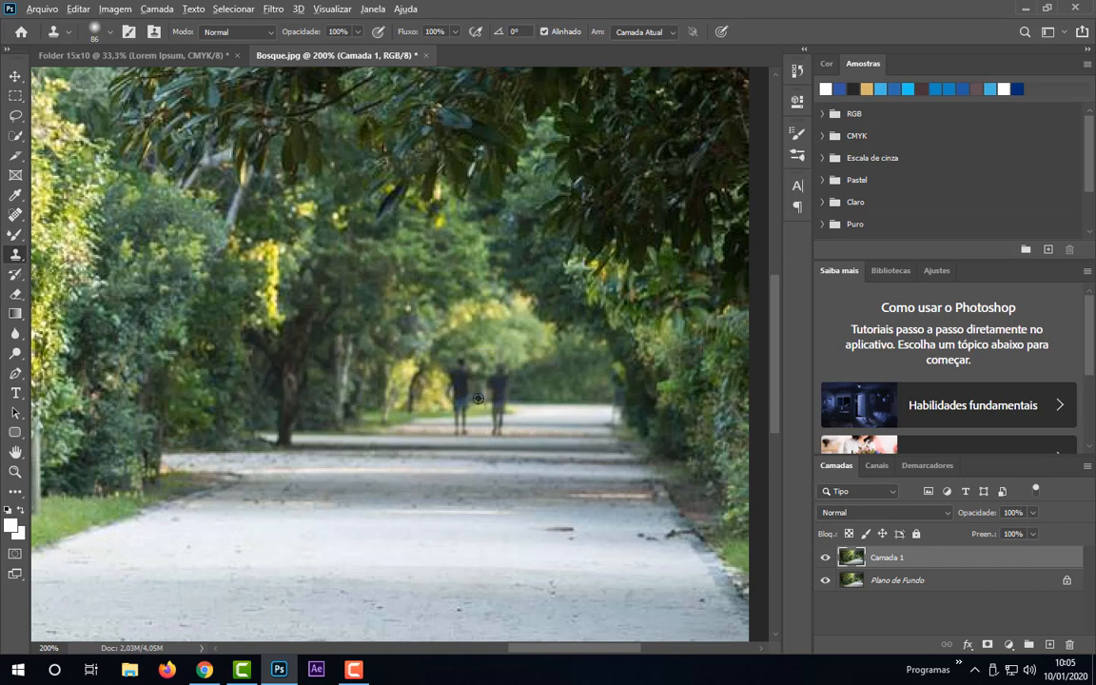
pyautogui.moveTo(479, 398); pyautogui.dragTo(576, 395)
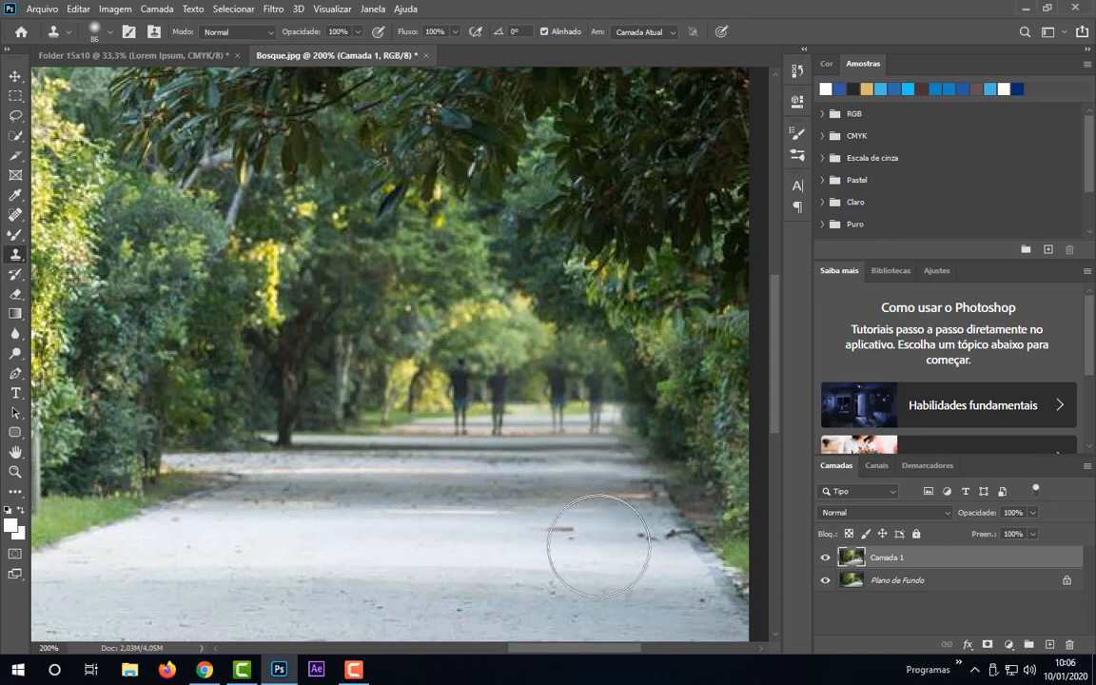
pyautogui.hotkey('ctrl', '0')
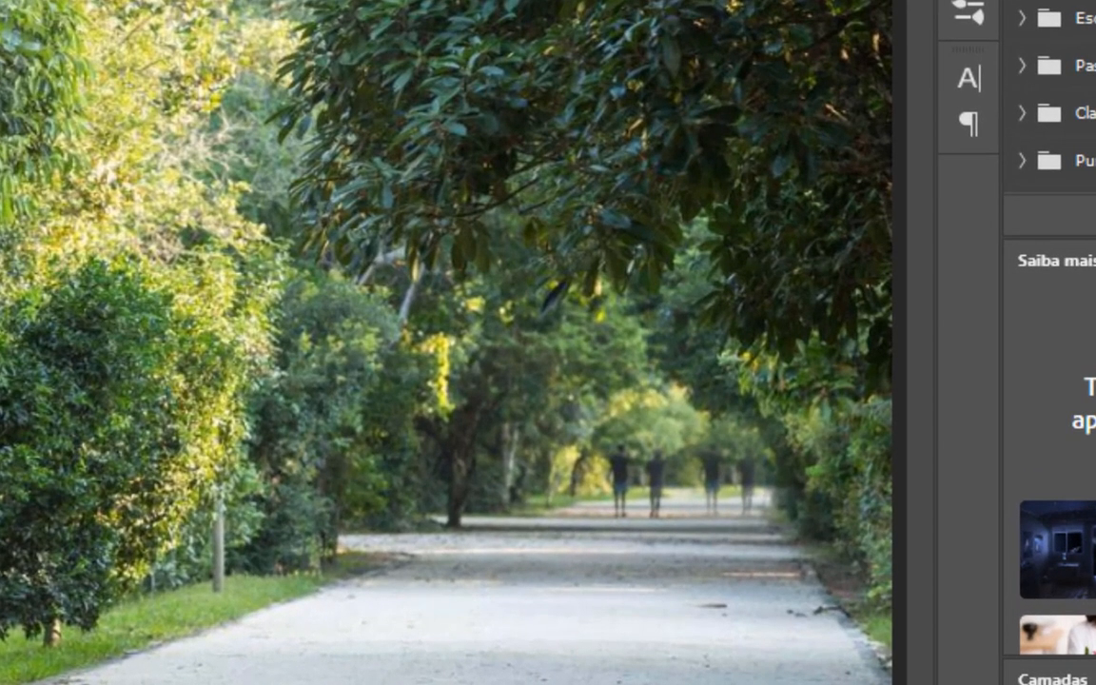
# - Set the clone brush to 52 px, sample the yellow foliage left of the walkers, and paint it over all four figures
pyautogui.hotkey('ctrl', '+')
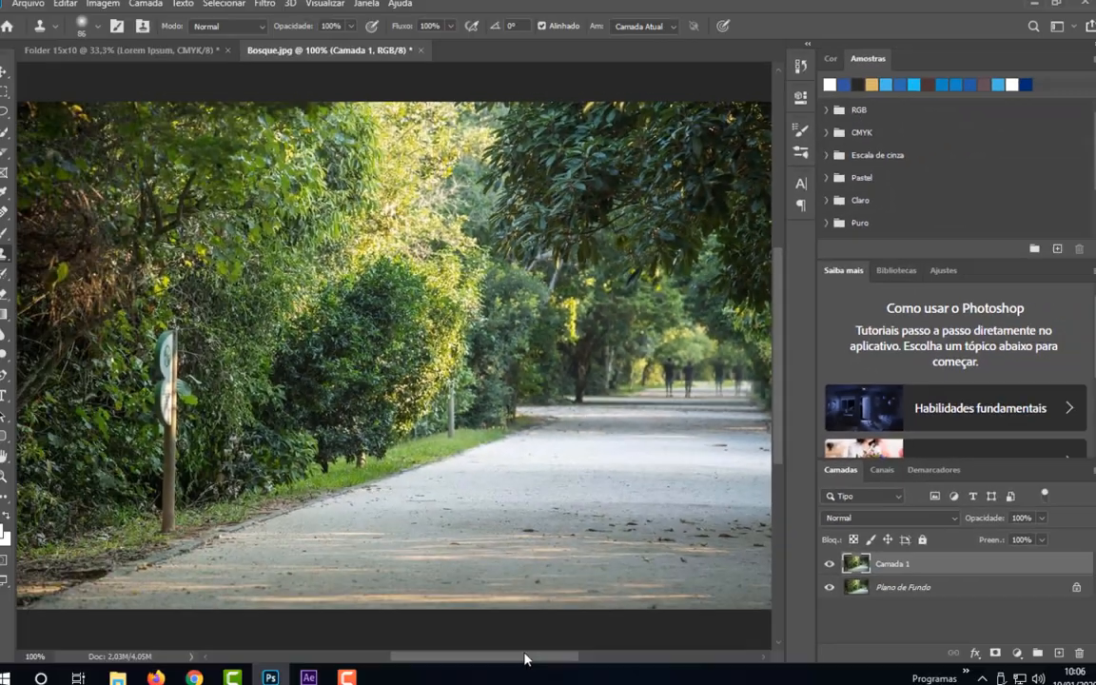
pyautogui.moveTo(531, 650)
pyautogui.mouseDown()
pyautogui.moveTo(635, 650)
pyautogui.moveTo(622, 650)
pyautogui.mouseUp()
pyautogui.hotkey('ctrl', '+')
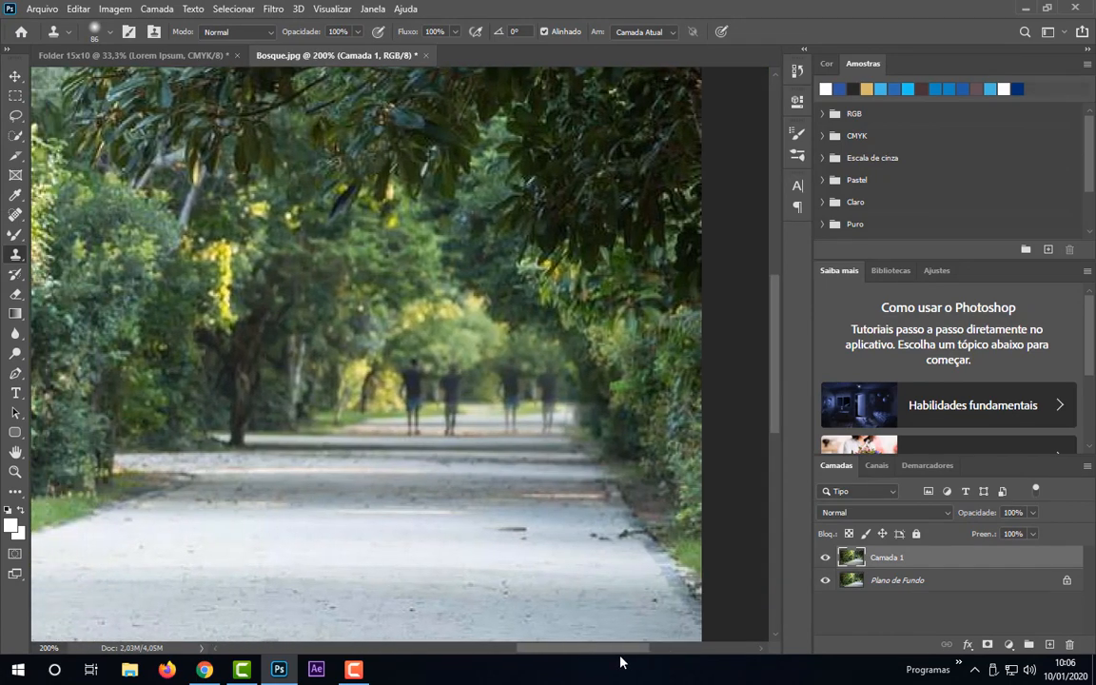
pyautogui.rightClick(344, 400)
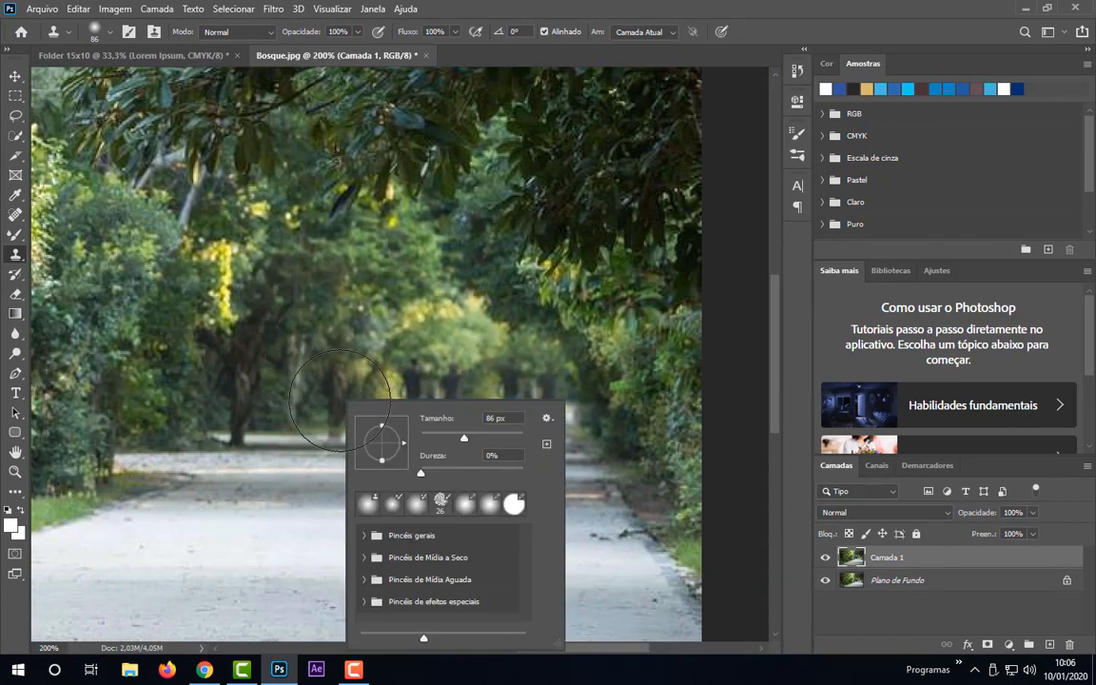
pyautogui.click(458, 439)
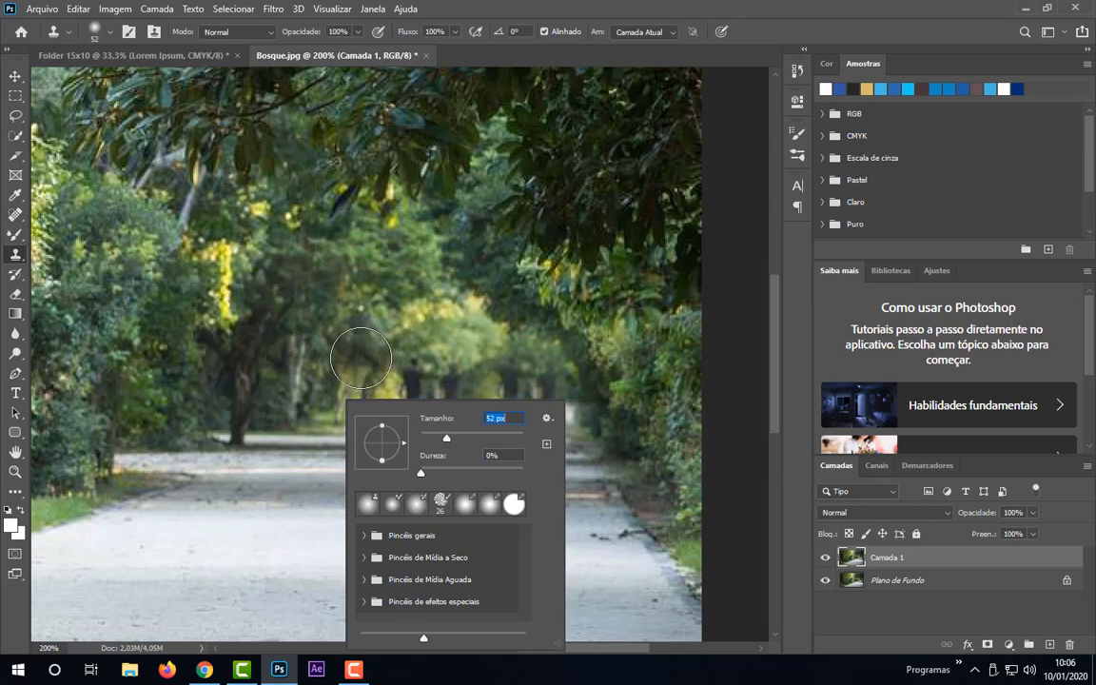
pyautogui.press('Return')
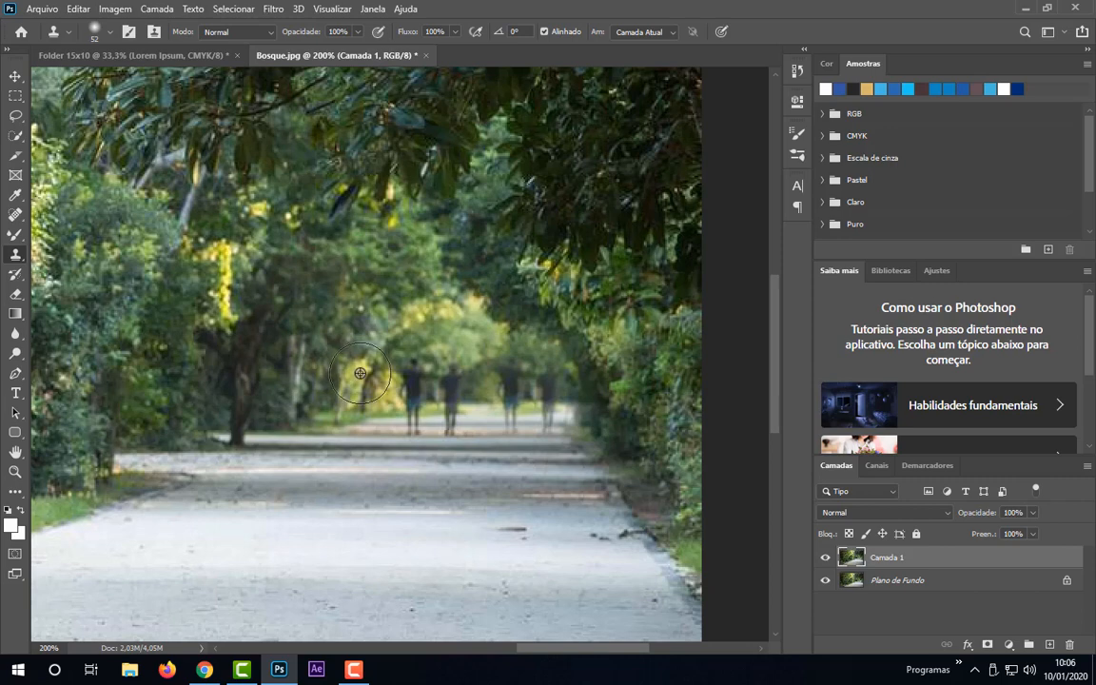
pyautogui.keyDown('alt'); pyautogui.click(360, 373); pyautogui.keyUp('alt')
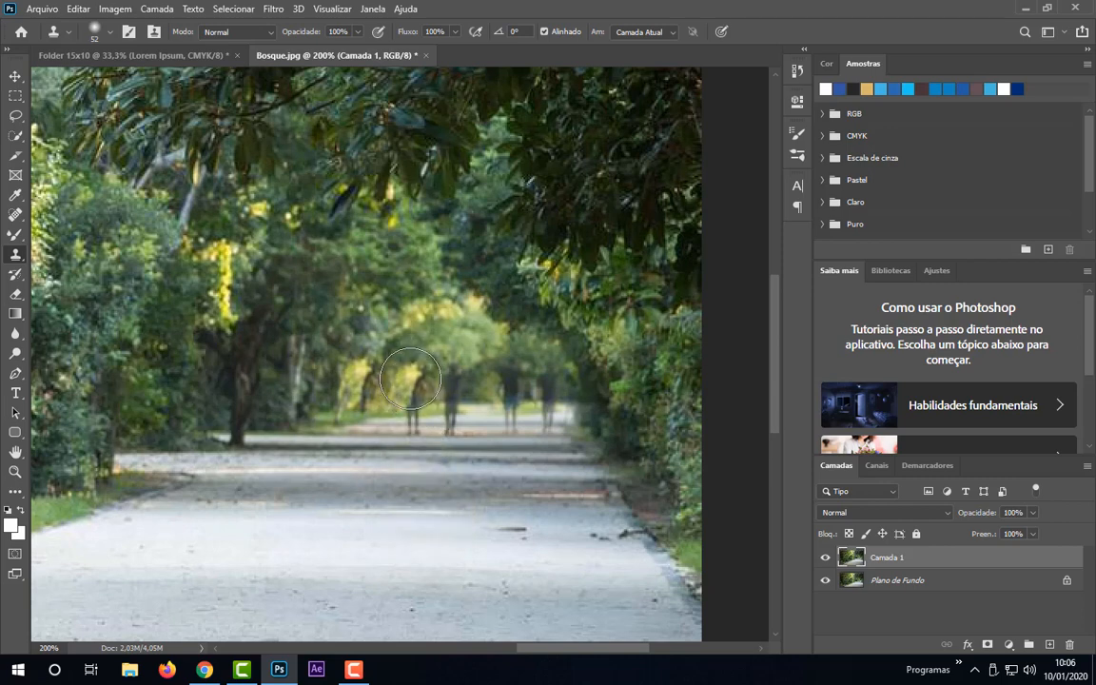
pyautogui.moveTo(410, 379)
pyautogui.mouseDown()
pyautogui.moveTo(389, 403)
pyautogui.moveTo(389, 421)
pyautogui.moveTo(424, 382)
pyautogui.moveTo(412, 408)
pyautogui.moveTo(444, 406)
pyautogui.moveTo(437, 381)
pyautogui.moveTo(418, 390)
pyautogui.moveTo(456, 369)
pyautogui.moveTo(521, 381)
pyautogui.moveTo(486, 401)
pyautogui.moveTo(554, 394)
pyautogui.moveTo(511, 438)
pyautogui.moveTo(553, 397)
pyautogui.mouseUp()
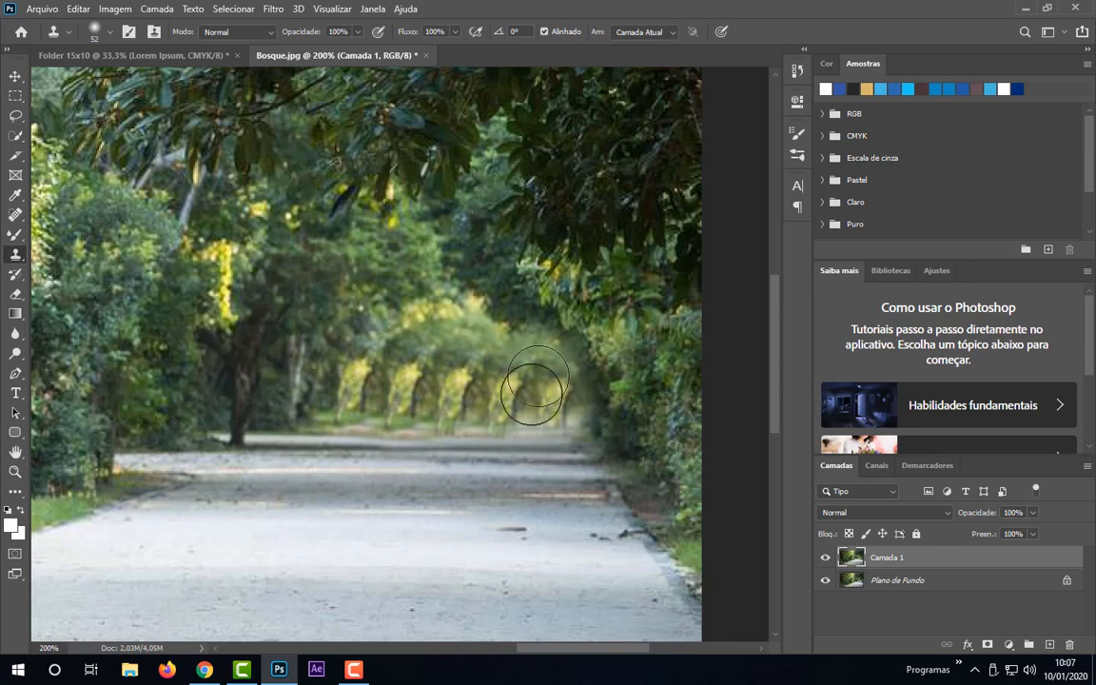
# - With a 25 px clone brush, cover the two leftmost repeated yellow patches using the nearby trunk and foliage
pyautogui.rightClick(363, 365)
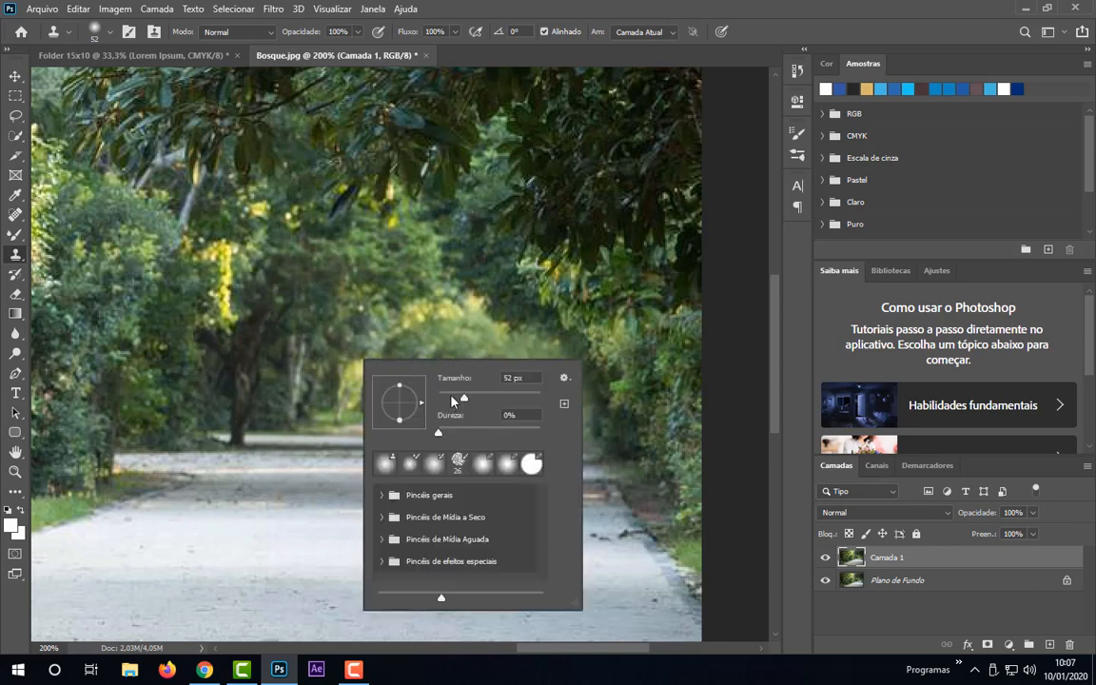
pyautogui.click(451, 399)
pyautogui.press('Return')
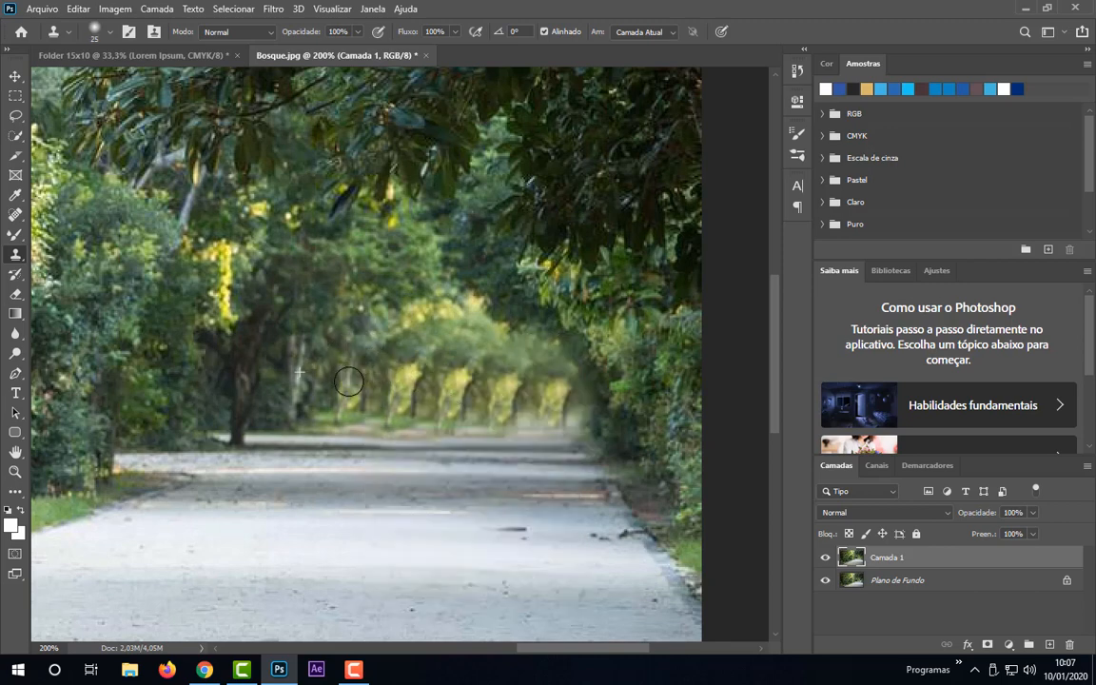
pyautogui.moveTo(348, 393)
pyautogui.mouseDown()
pyautogui.moveTo(358, 403)
pyautogui.moveTo(338, 407)
pyautogui.moveTo(344, 418)
pyautogui.mouseUp()
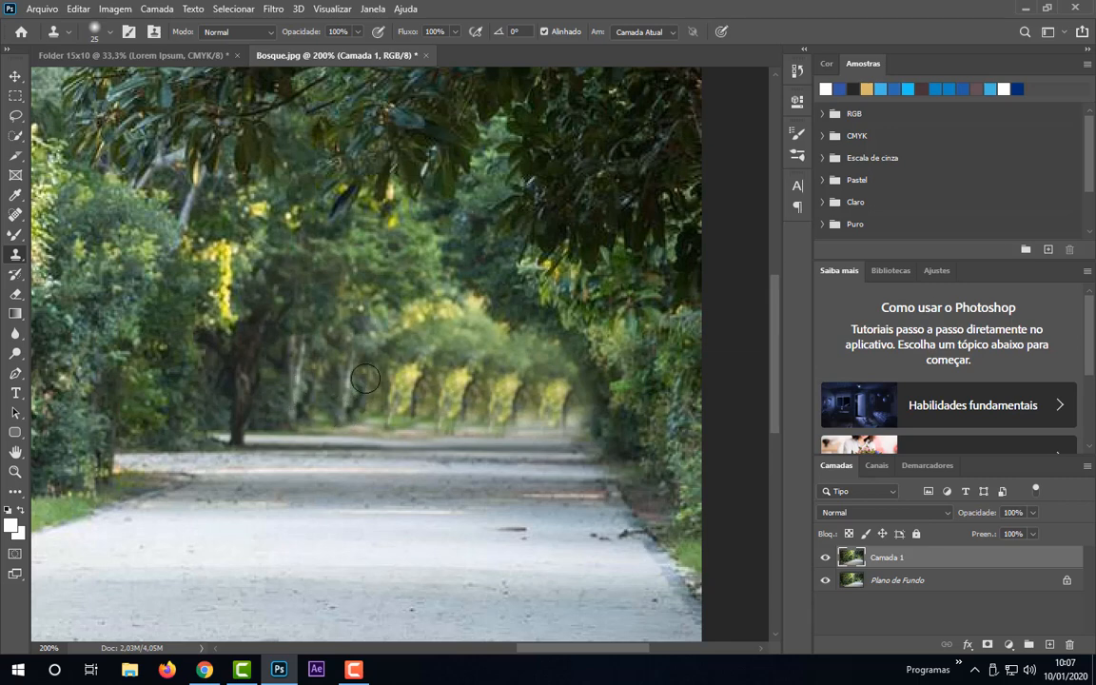
pyautogui.keyDown('alt'); pyautogui.click(433, 320); pyautogui.keyUp('alt')
pyautogui.moveTo(414, 367); pyautogui.dragTo(385, 414)
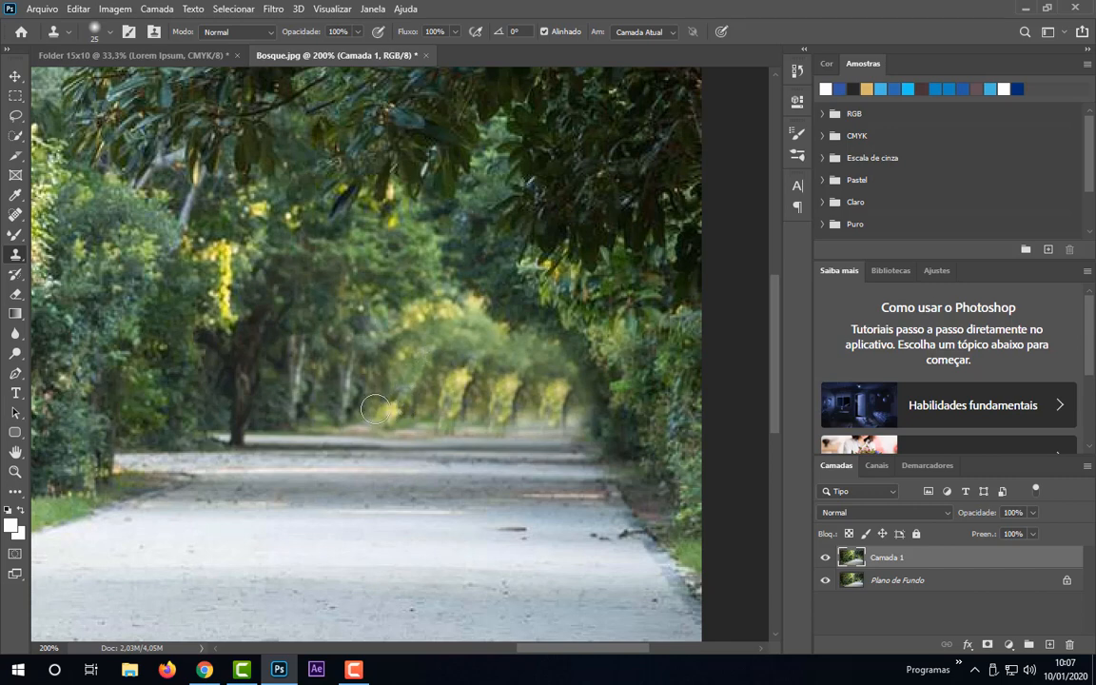
pyautogui.click(396, 412)
# - Clone dark foliage and road texture over the repeated yellow patches at the far right end of the path
pyautogui.keyDown('alt'); pyautogui.click(593, 395); pyautogui.keyUp('alt')
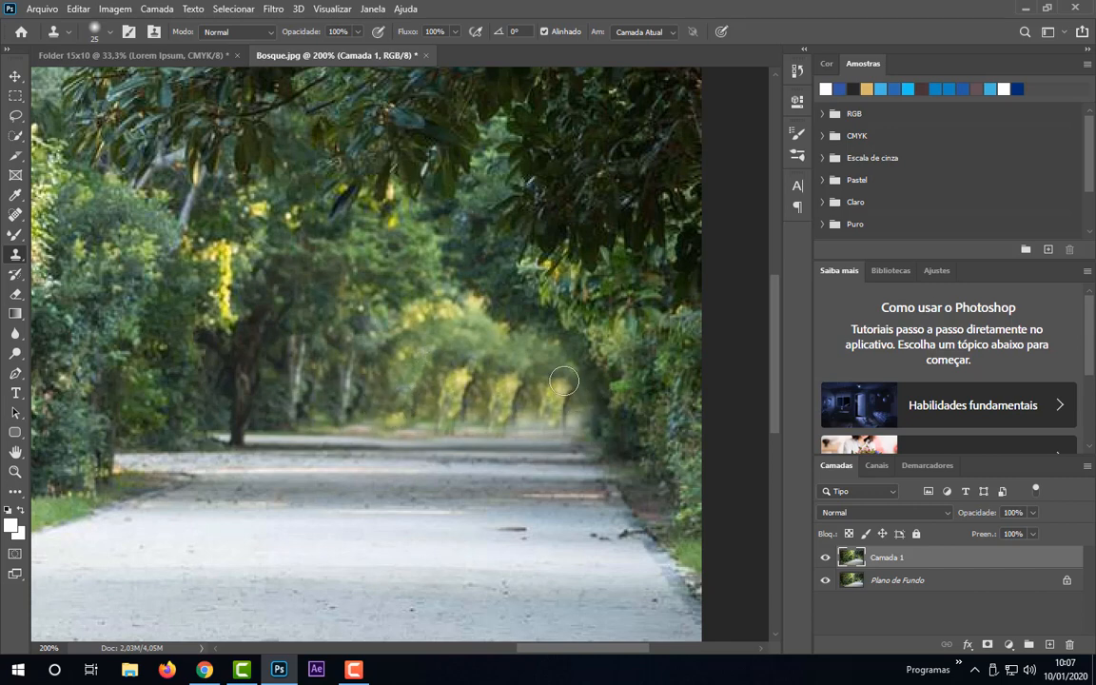
pyautogui.moveTo(563, 380)
pyautogui.mouseDown()
pyautogui.moveTo(560, 418)
pyautogui.moveTo(571, 414)
pyautogui.moveTo(577, 367)
pyautogui.moveTo(556, 346)
pyautogui.moveTo(535, 346)
pyautogui.moveTo(524, 380)
pyautogui.moveTo(504, 387)
pyautogui.moveTo(503, 437)
pyautogui.moveTo(514, 378)
pyautogui.moveTo(493, 399)
pyautogui.moveTo(515, 412)
pyautogui.moveTo(531, 381)
pyautogui.moveTo(527, 400)
pyautogui.moveTo(550, 406)
pyautogui.moveTo(527, 396)
pyautogui.moveTo(519, 370)
pyautogui.moveTo(483, 415)
pyautogui.moveTo(482, 364)
pyautogui.mouseUp()
pyautogui.keyDown('alt'); pyautogui.click(535, 347); pyautogui.keyUp('alt')
pyautogui.keyDown('alt'); pyautogui.click(523, 441); pyautogui.keyUp('alt')
pyautogui.keyDown('alt'); pyautogui.click(533, 416); pyautogui.keyUp('alt')
pyautogui.click(531, 383)
pyautogui.click(548, 404)
# - Clone sampled foliage over the last repeated yellow patch beside the path and fit the whole image in view
pyautogui.keyDown('alt'); pyautogui.click(483, 353); pyautogui.keyUp('alt')
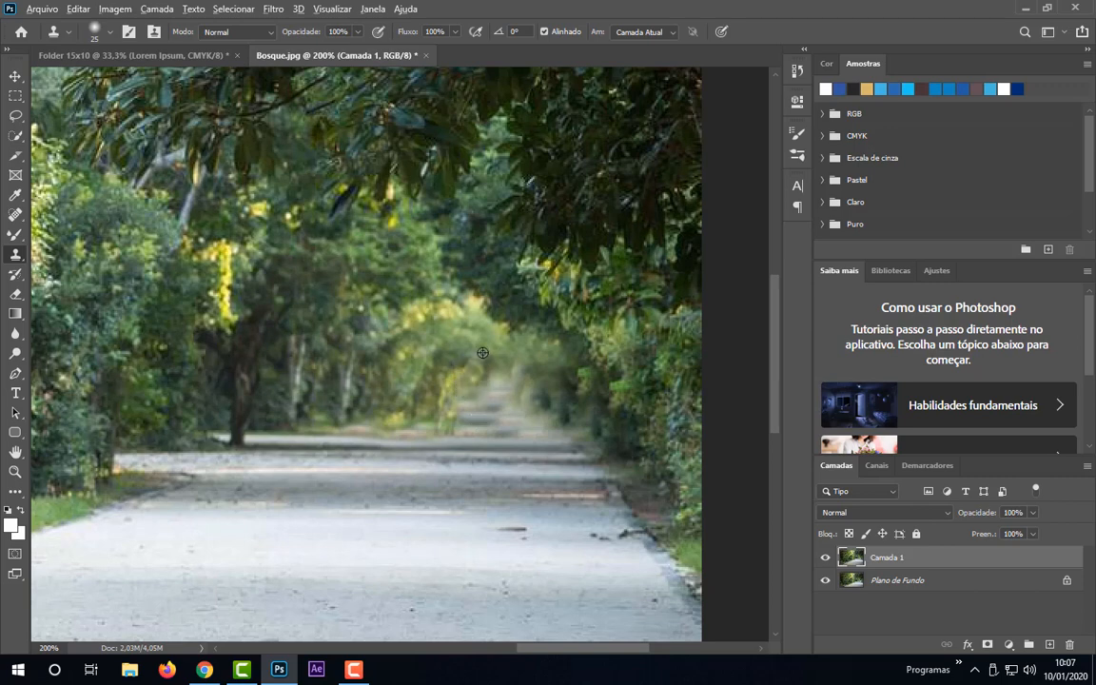
pyautogui.click(452, 394)
pyautogui.keyDown('alt'); pyautogui.click(457, 454); pyautogui.keyUp('alt')
pyautogui.hotkey('ctrl', '0')
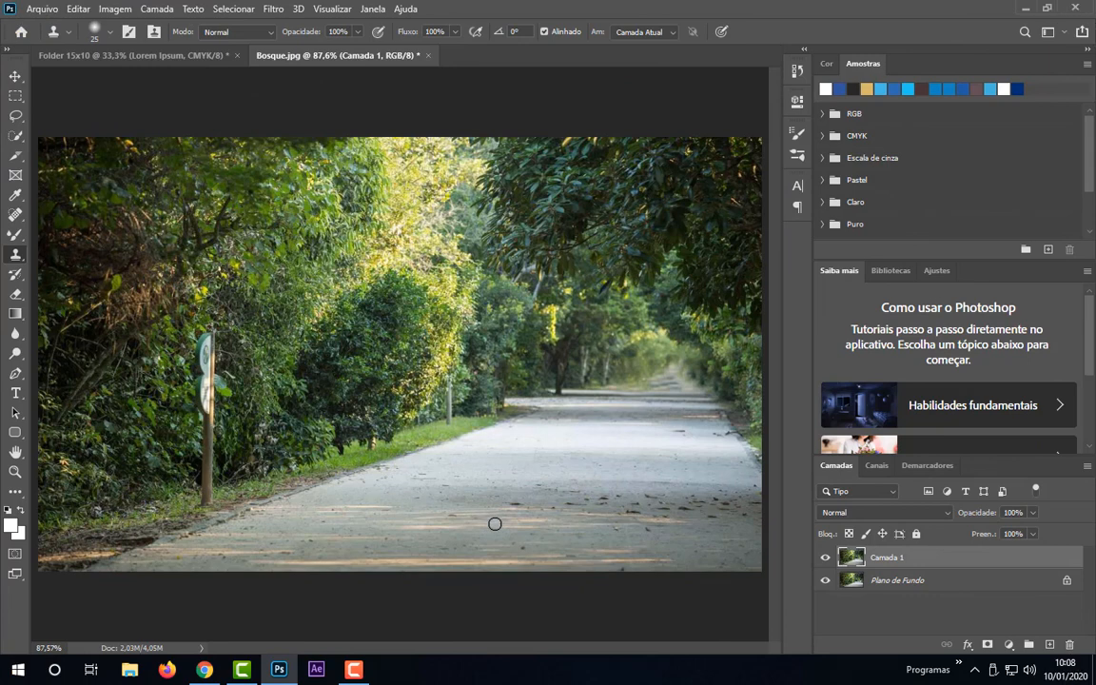
# - Paint the orange Grama pattern over the sunlit bush near the image's center with the Pattern Stamp tool
pyautogui.rightClick(15, 255)
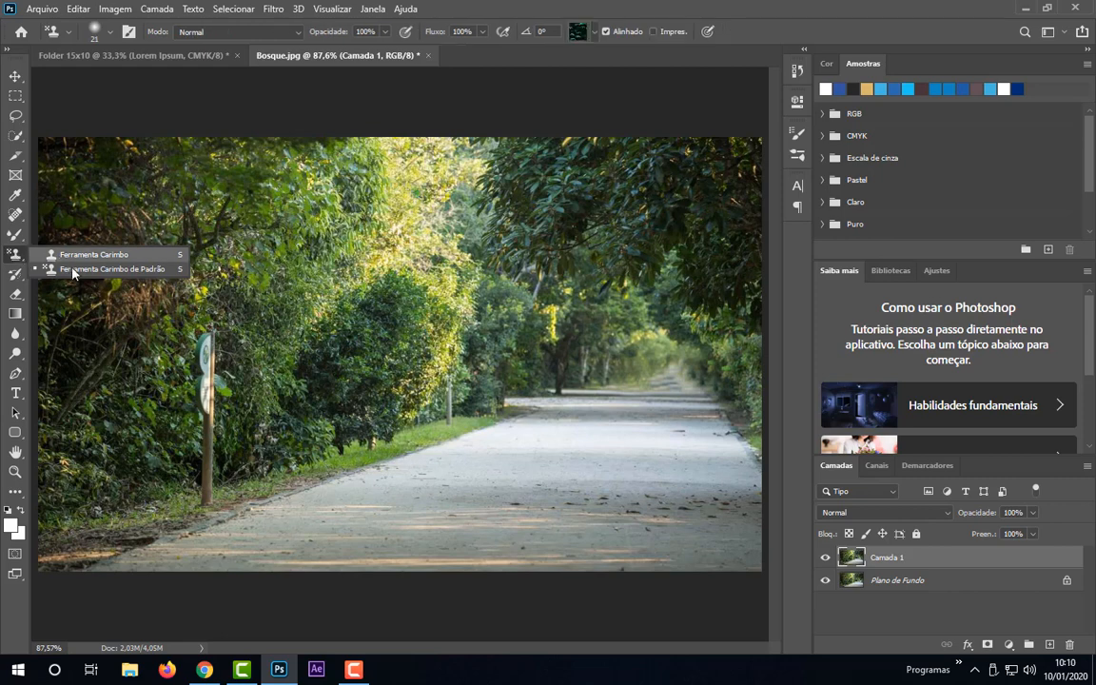
pyautogui.click(81, 273)
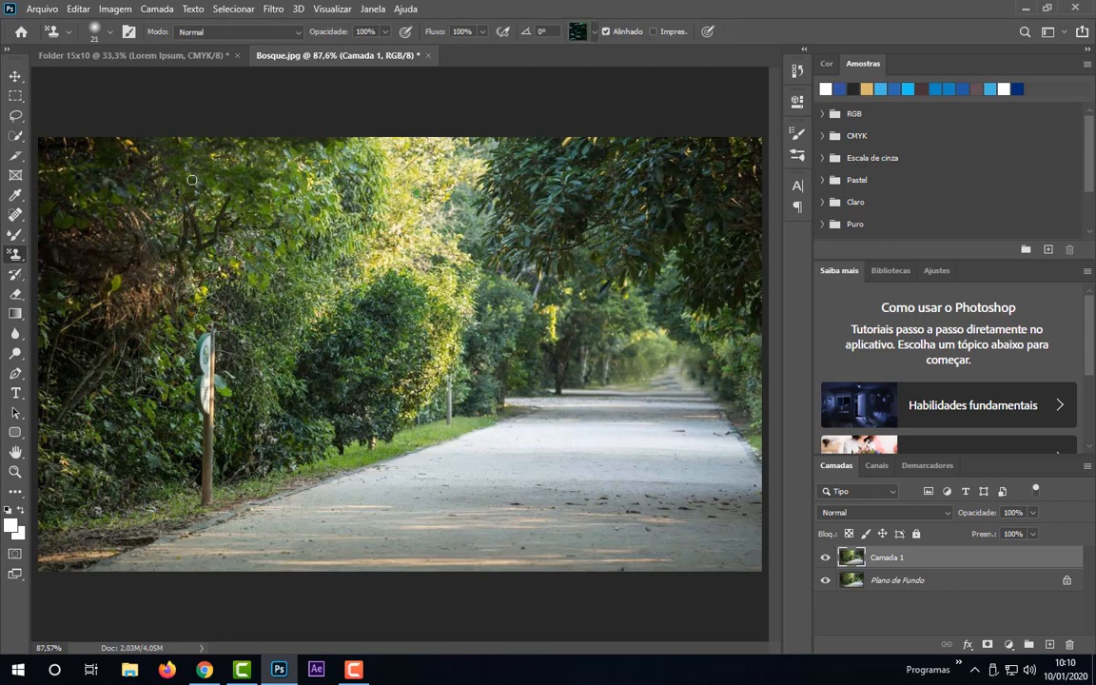
pyautogui.click(580, 34)
pyautogui.click(500, 63)
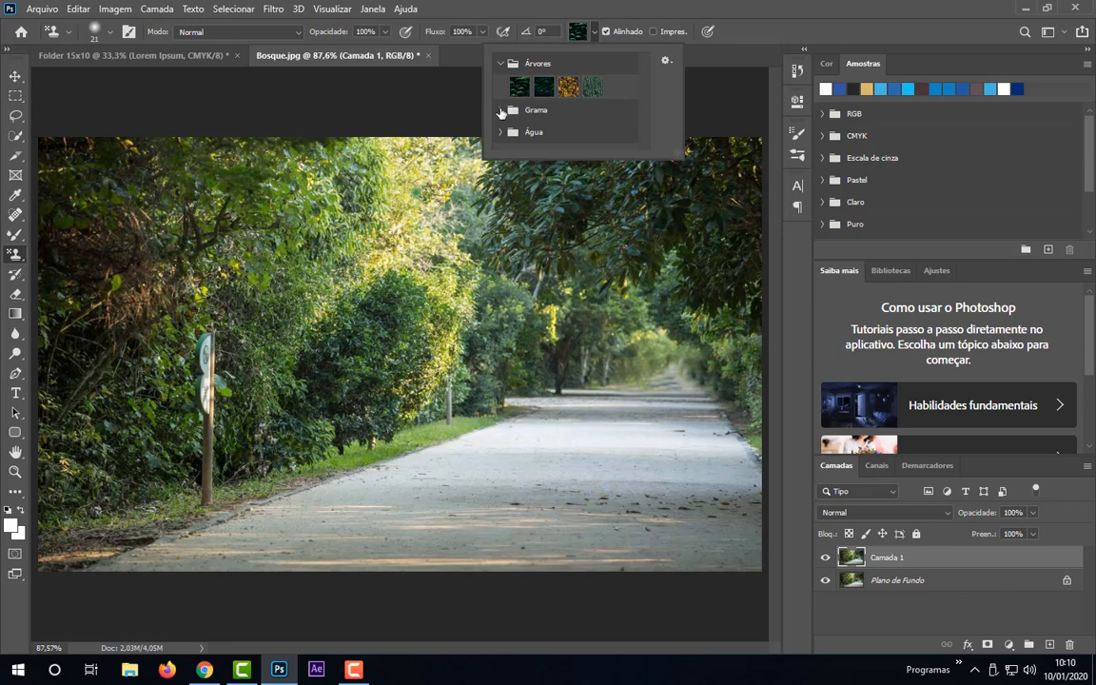
pyautogui.click(500, 110)
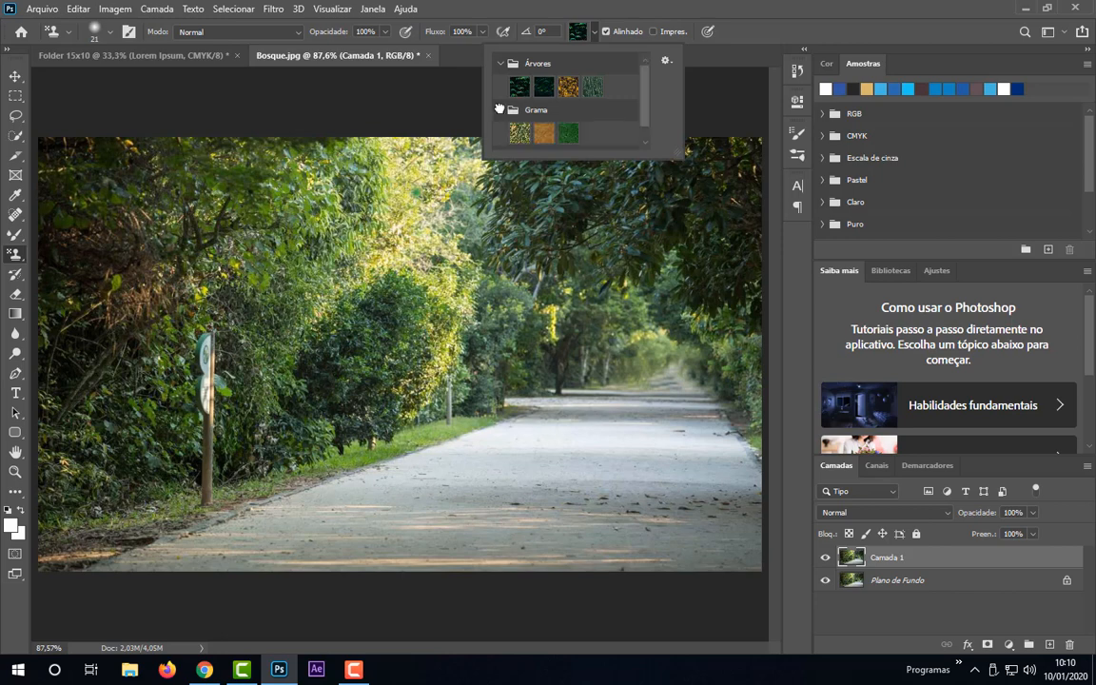
pyautogui.click(545, 135)
pyautogui.click(333, 277)
pyautogui.moveTo(378, 282)
pyautogui.mouseDown()
pyautogui.moveTo(369, 377)
pyautogui.moveTo(394, 306)
pyautogui.moveTo(381, 373)
pyautogui.moveTo(395, 295)
pyautogui.moveTo(419, 269)
pyautogui.moveTo(372, 374)
pyautogui.moveTo(372, 306)
pyautogui.moveTo(419, 261)
pyautogui.moveTo(375, 305)
pyautogui.moveTo(415, 260)
pyautogui.moveTo(384, 247)
pyautogui.moveTo(375, 288)
pyautogui.moveTo(378, 266)
pyautogui.moveTo(349, 286)
pyautogui.moveTo(364, 335)
pyautogui.mouseUp()
# - Paint the first Árvores pattern over the dark tree branches above the right side of the road
pyautogui.click(595, 34)
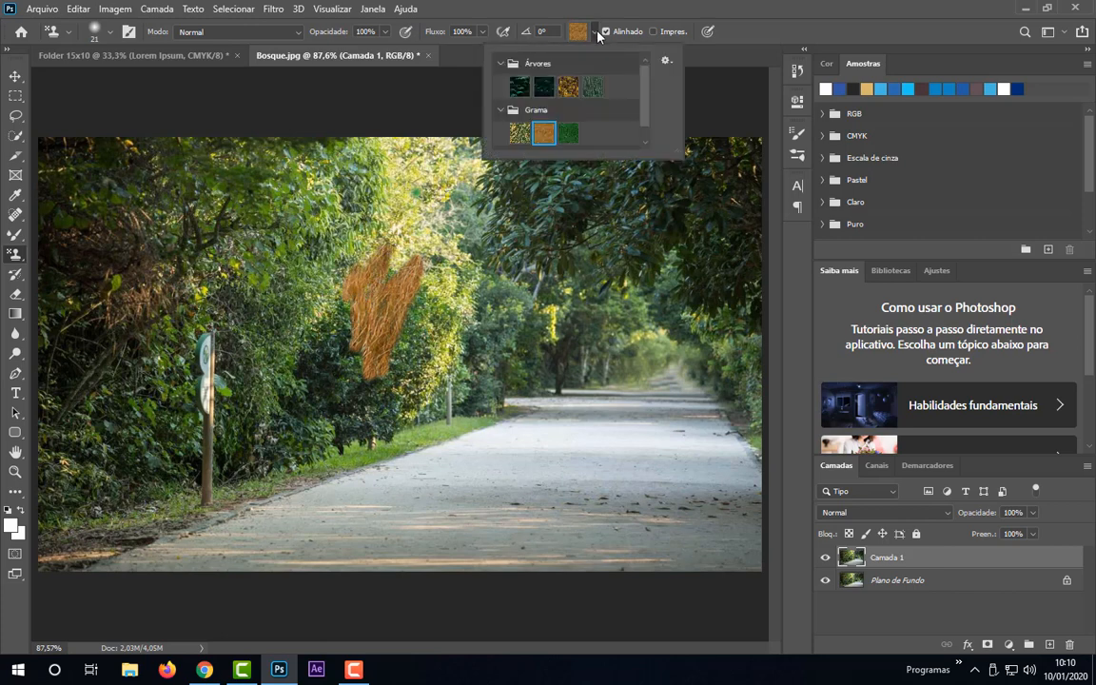
pyautogui.click(521, 91)
pyautogui.moveTo(704, 236)
pyautogui.mouseDown()
pyautogui.moveTo(664, 317)
pyautogui.moveTo(685, 277)
pyautogui.moveTo(703, 324)
pyautogui.moveTo(697, 222)
pyautogui.moveTo(632, 220)
pyautogui.moveTo(639, 203)
pyautogui.moveTo(650, 204)
pyautogui.moveTo(662, 246)
pyautogui.moveTo(671, 228)
pyautogui.moveTo(664, 243)
pyautogui.moveTo(644, 218)
pyautogui.moveTo(609, 229)
pyautogui.moveTo(625, 250)
pyautogui.moveTo(635, 199)
pyautogui.moveTo(649, 230)
pyautogui.moveTo(697, 245)
pyautogui.moveTo(710, 274)
pyautogui.moveTo(725, 233)
pyautogui.mouseUp()
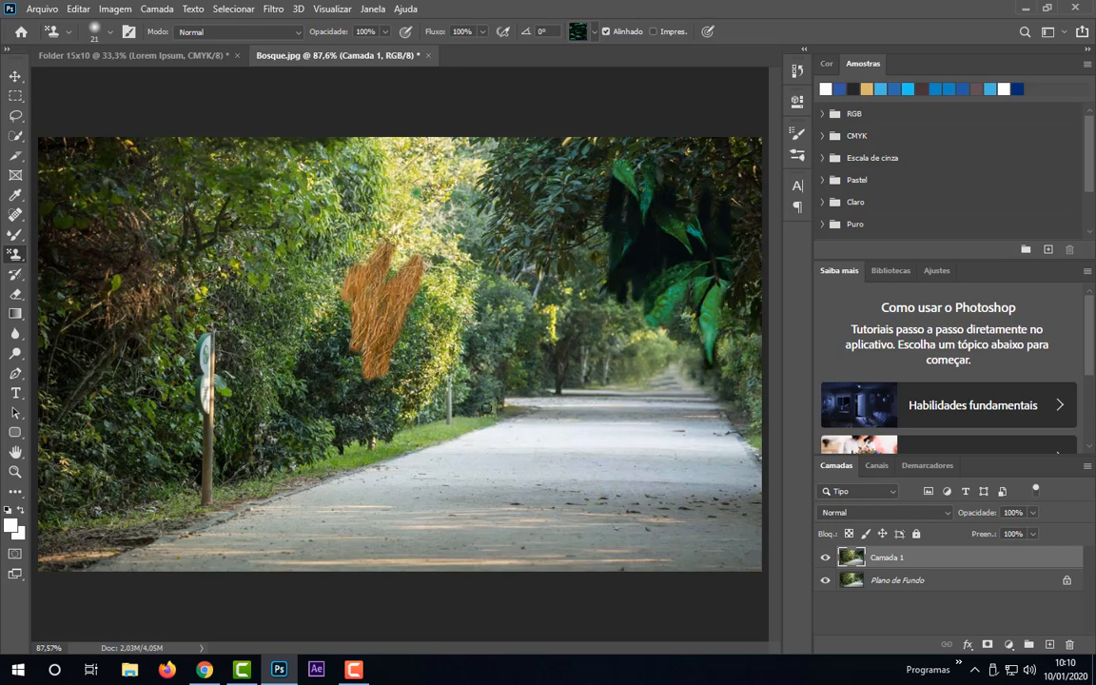
# - Choose the fourth Árvores pattern and draw a rectangular marquee selection across the middle of the road
pyautogui.click(594, 34)
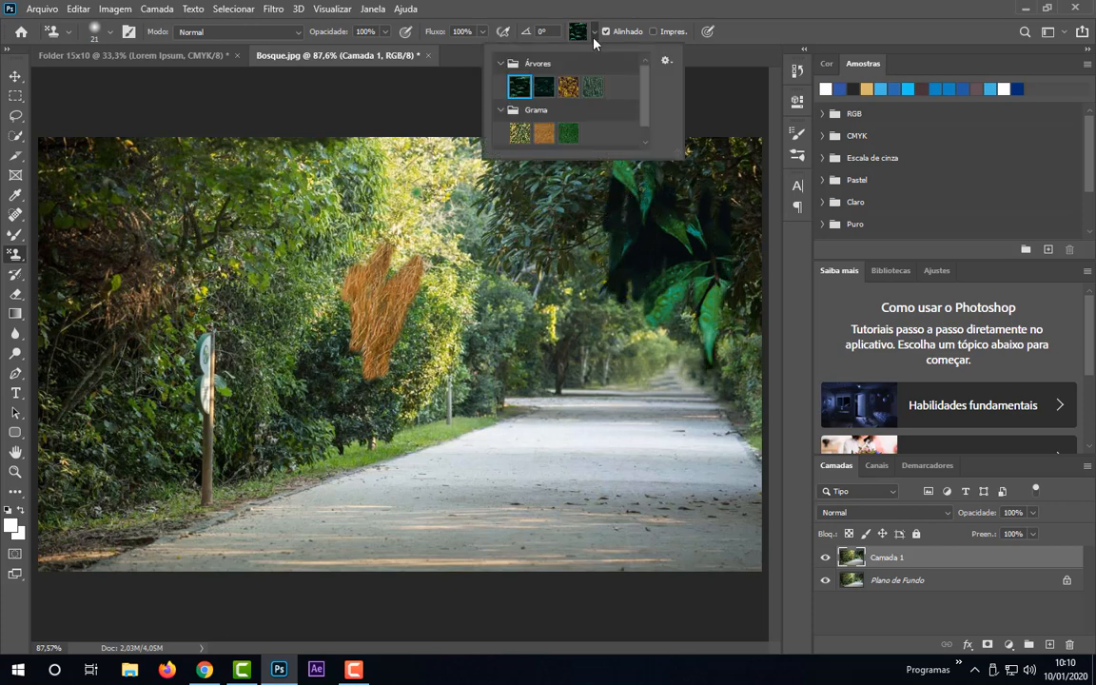
pyautogui.click(597, 89)
pyautogui.click(15, 95)
pyautogui.moveTo(561, 463); pyautogui.dragTo(400, 431)
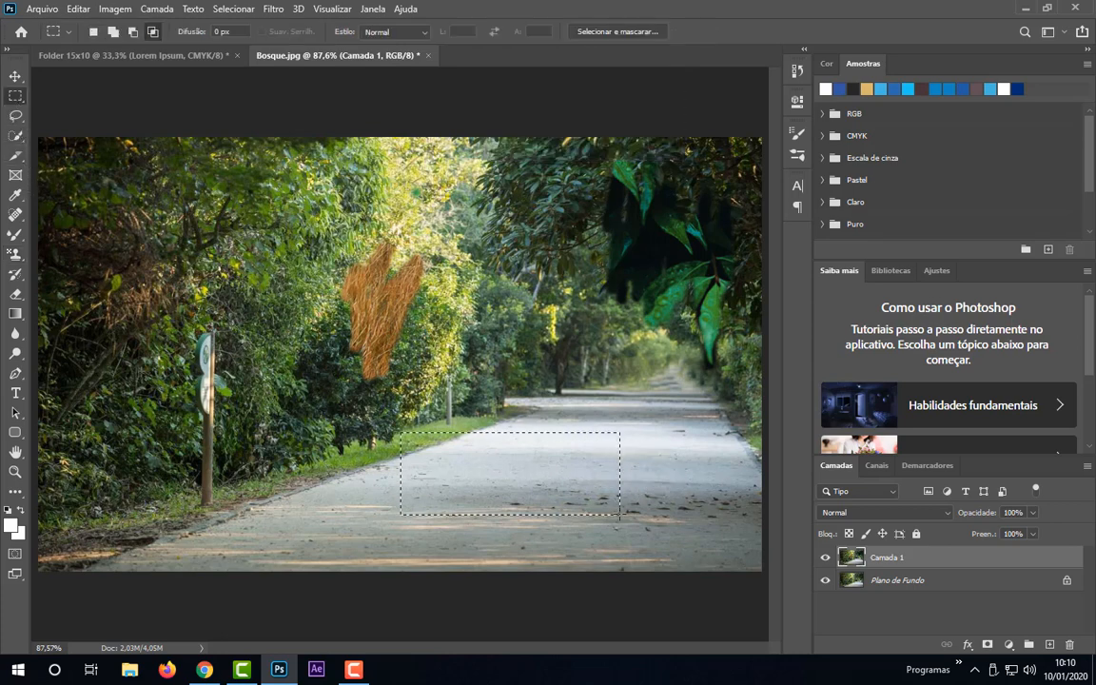
# - Set the Pattern Stamp brush to 76 px and fill the road selection with the first Árvores pattern
pyautogui.rightClick(490, 377)
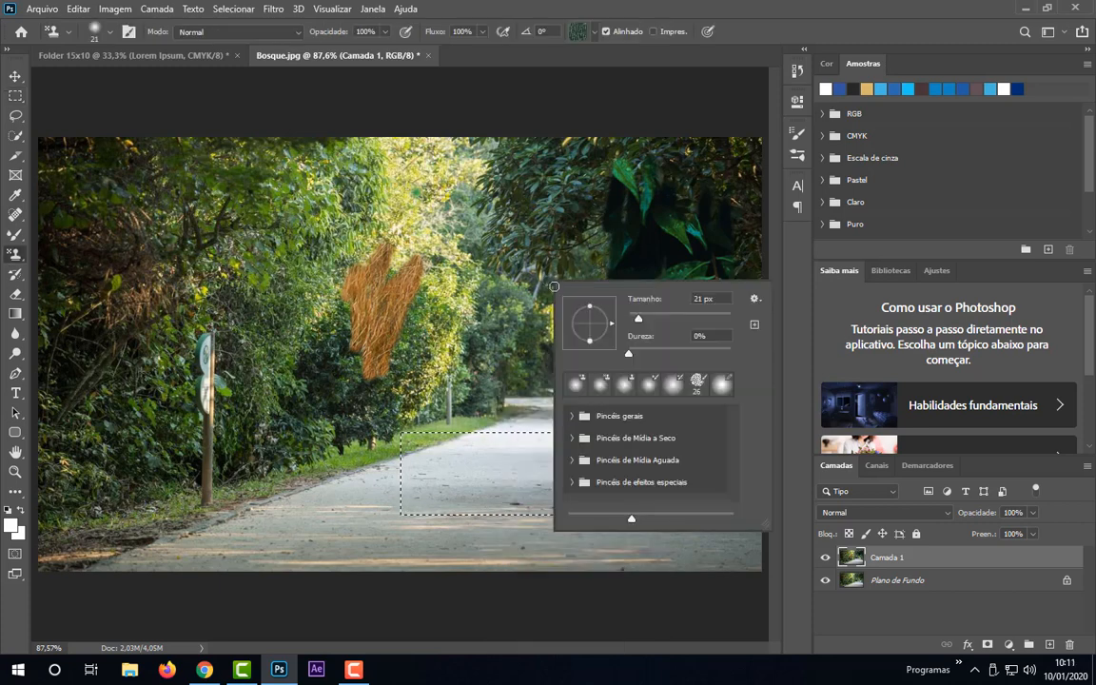
pyautogui.click(667, 316)
pyautogui.click(650, 276)
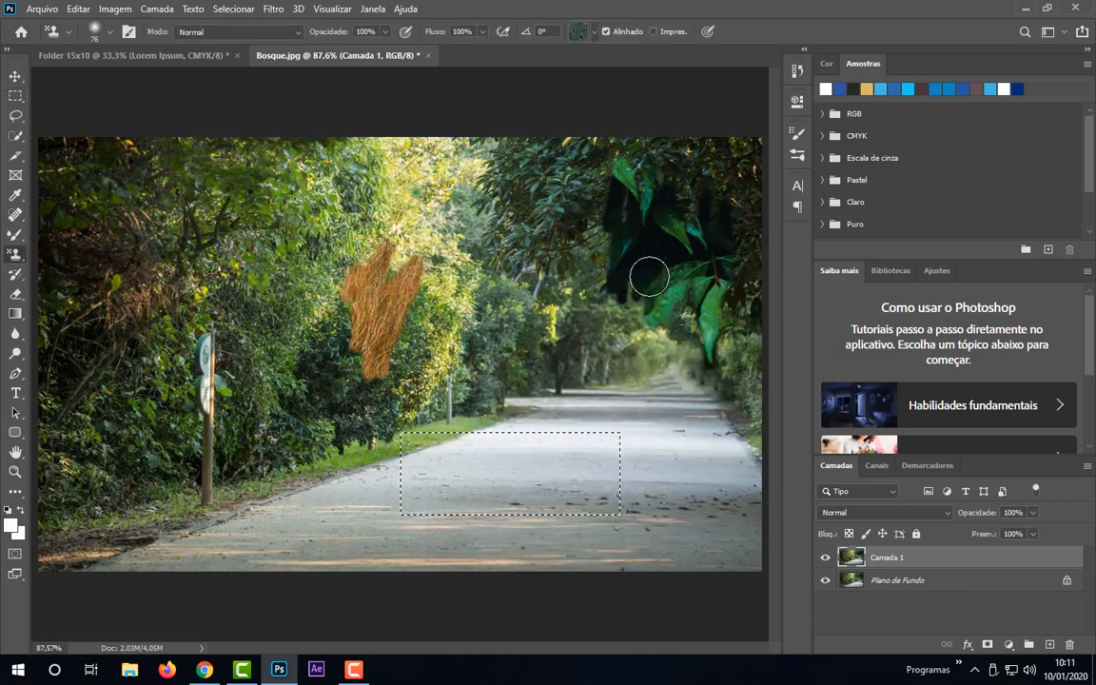
pyautogui.click(594, 32)
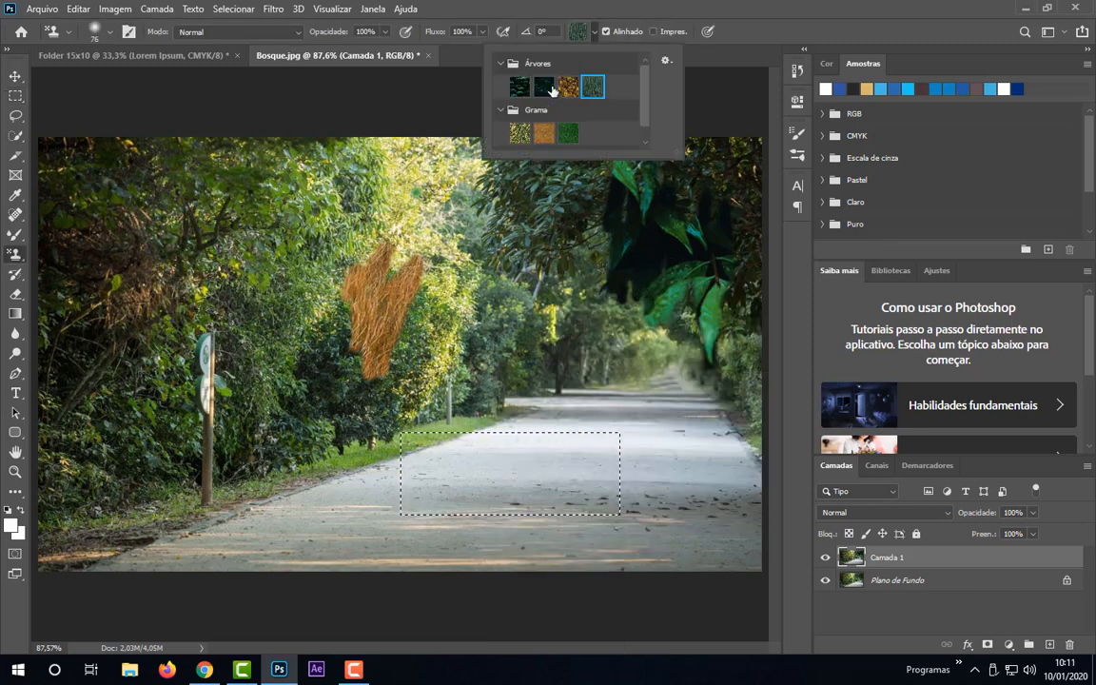
pyautogui.click(520, 87)
pyautogui.click(411, 463)
pyautogui.moveTo(411, 463)
pyautogui.mouseDown()
pyautogui.moveTo(456, 429)
pyautogui.moveTo(475, 462)
pyautogui.moveTo(494, 458)
pyautogui.moveTo(545, 503)
pyautogui.moveTo(577, 494)
pyautogui.moveTo(602, 513)
pyautogui.moveTo(618, 476)
pyautogui.moveTo(461, 443)
pyautogui.moveTo(536, 513)
pyautogui.moveTo(632, 459)
pyautogui.mouseUp()
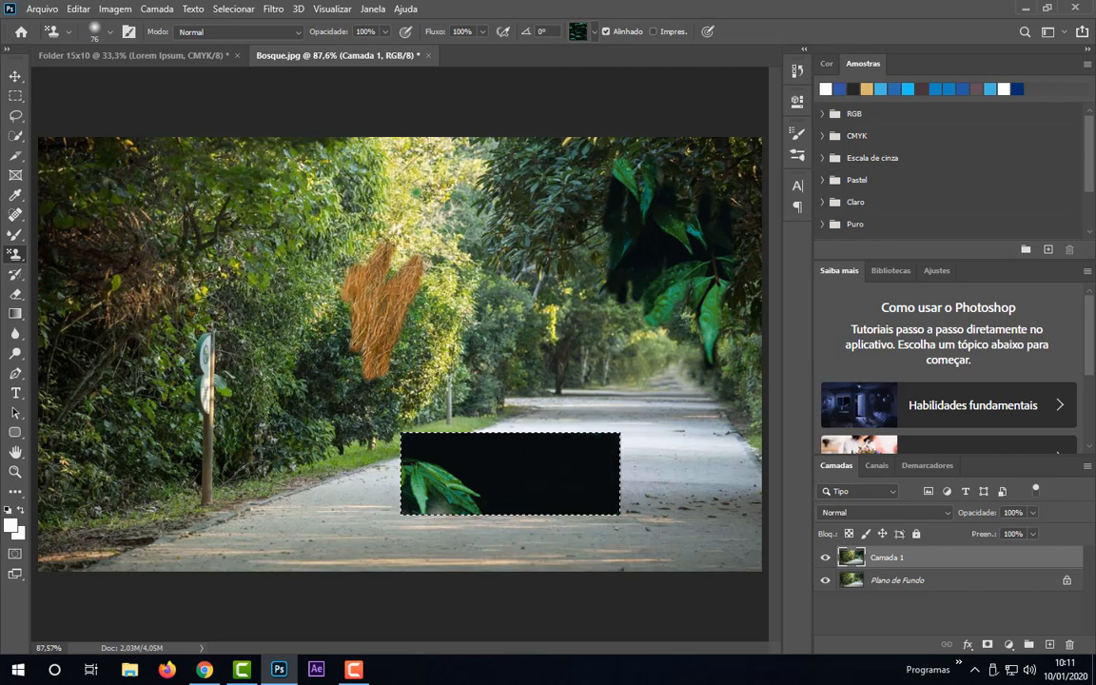
# - Clear the road selection and try moving the Camada 1 layer toward the lower left, undoing the move
pyautogui.click(15, 76)
pyautogui.hotkey('ctrl', 'd')
pyautogui.moveTo(505, 480); pyautogui.dragTo(224, 496)
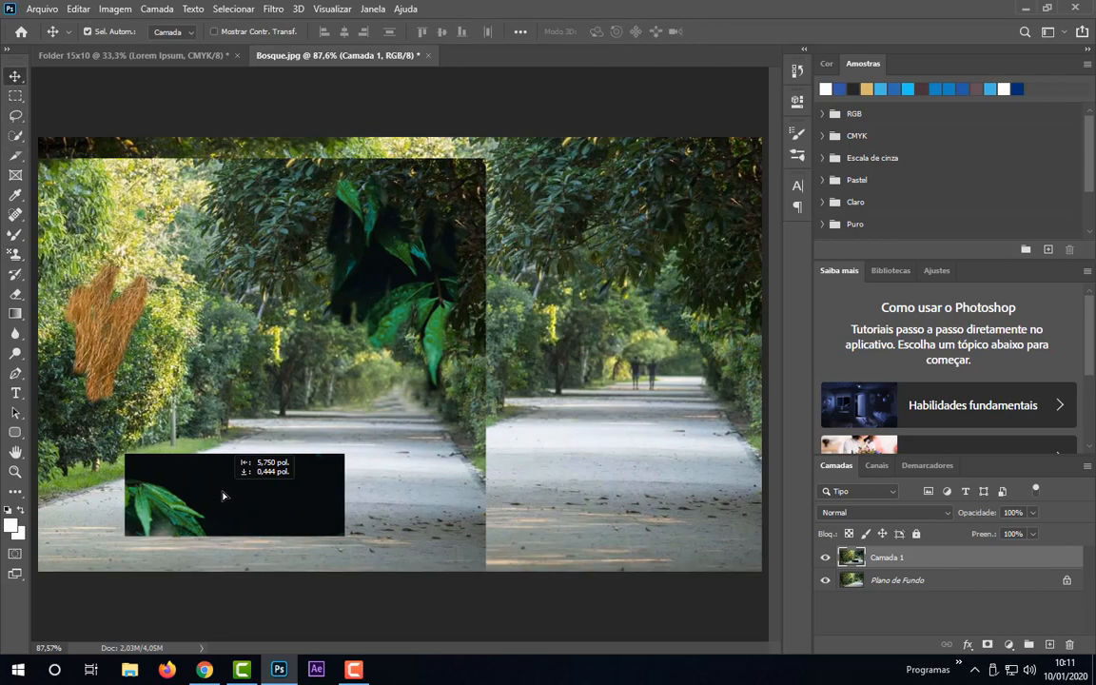
pyautogui.hotkey('ctrl', 'z')
# - Add a white 60 pt "Lorem Ipsum" text layer over the dark leaf-patterned rectangle on the road
pyautogui.click(16, 393)
pyautogui.click(455, 466)
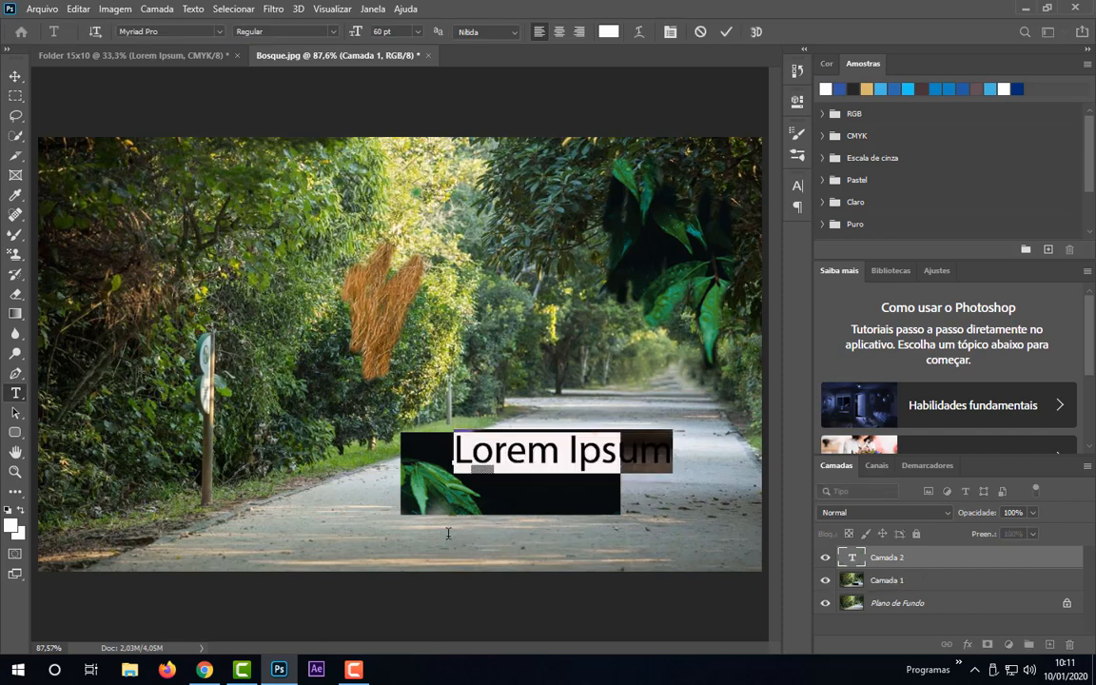
pyautogui.click(723, 32)
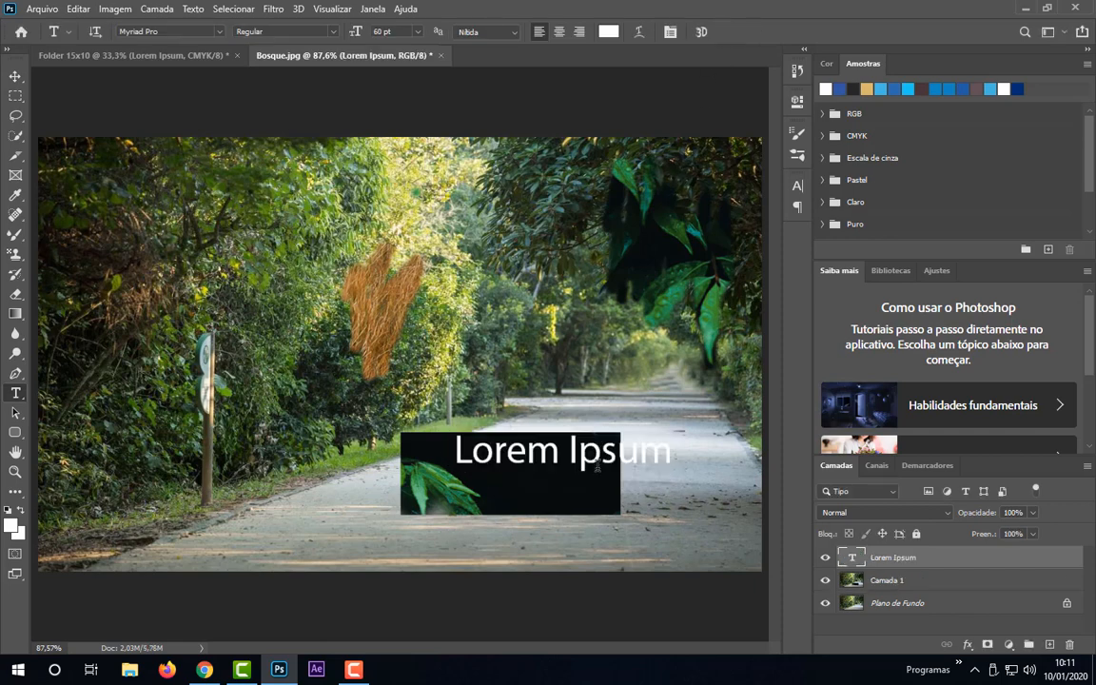
# - Scale the Lorem Ipsum text to about 79% and position it inside the upper part of the dark rectangle
pyautogui.hotkey('ctrl', 't')
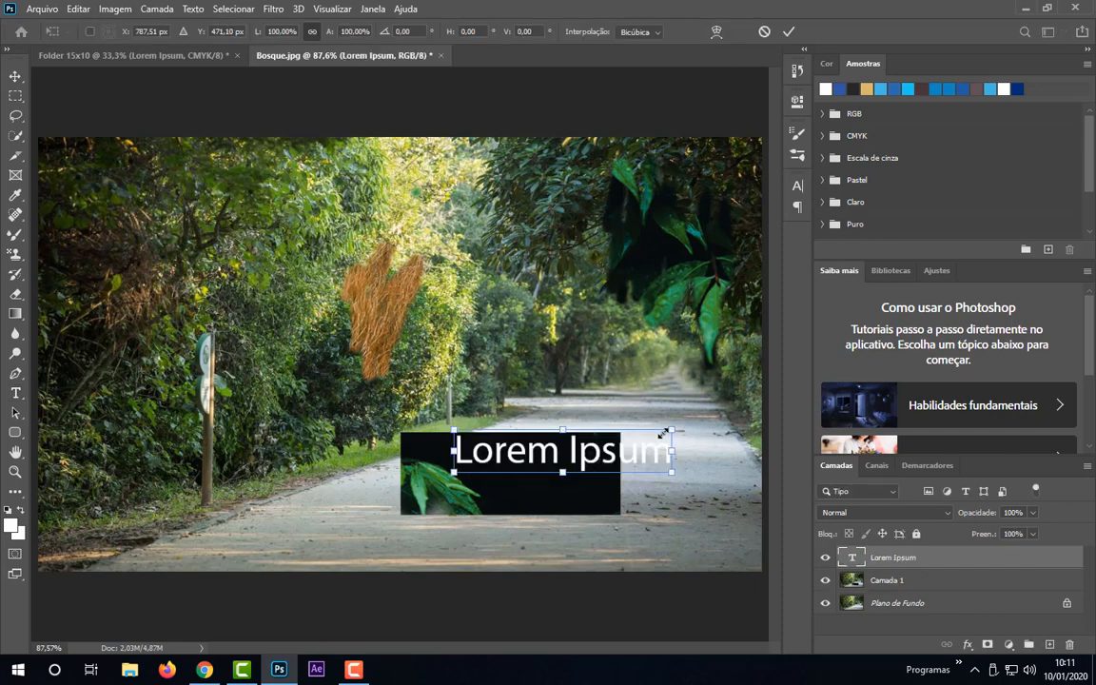
pyautogui.moveTo(663, 434); pyautogui.dragTo(552, 461)
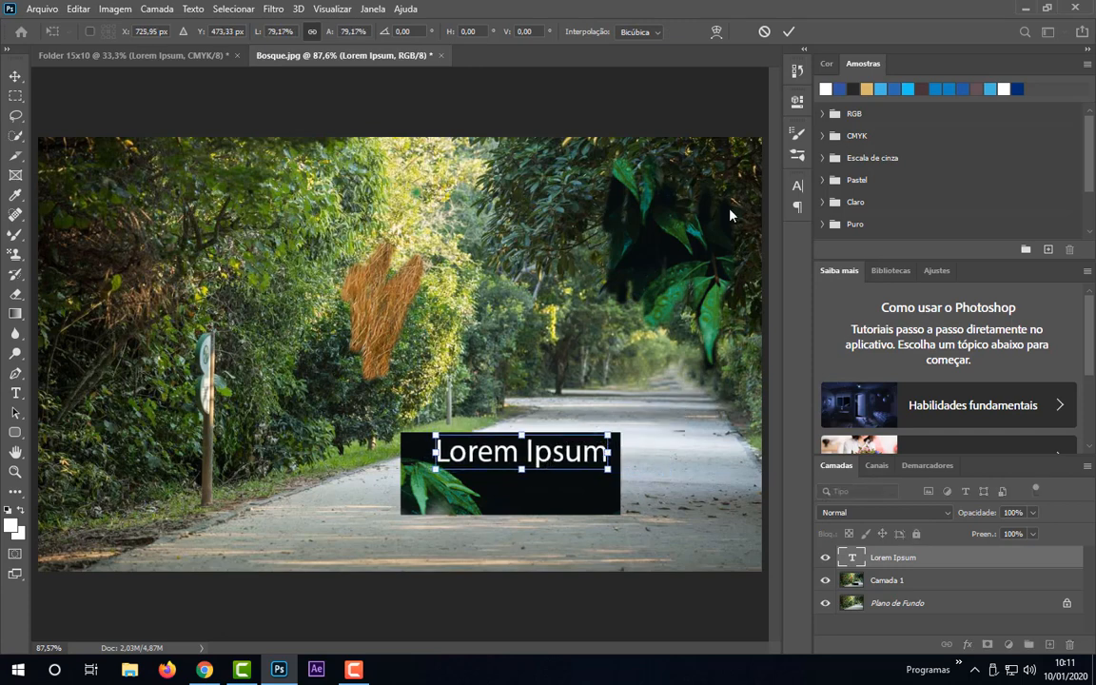
pyautogui.click(789, 31)
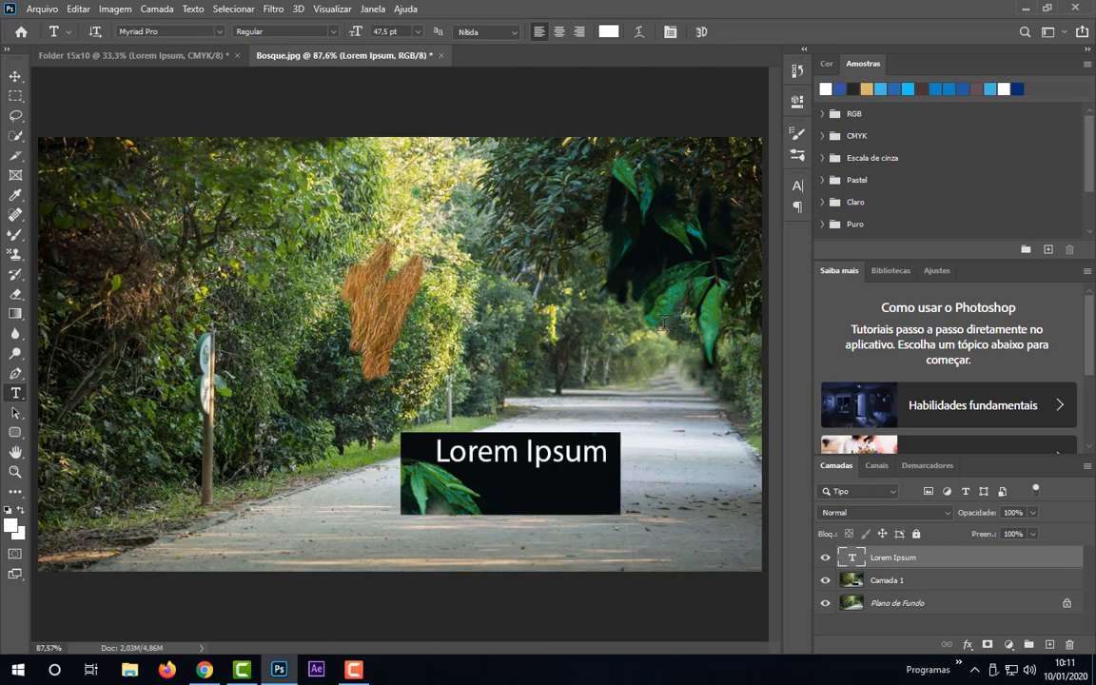
# - Reactivate the Pattern Stamp tool and show the stamp tool variants
pyautogui.click(16, 257)
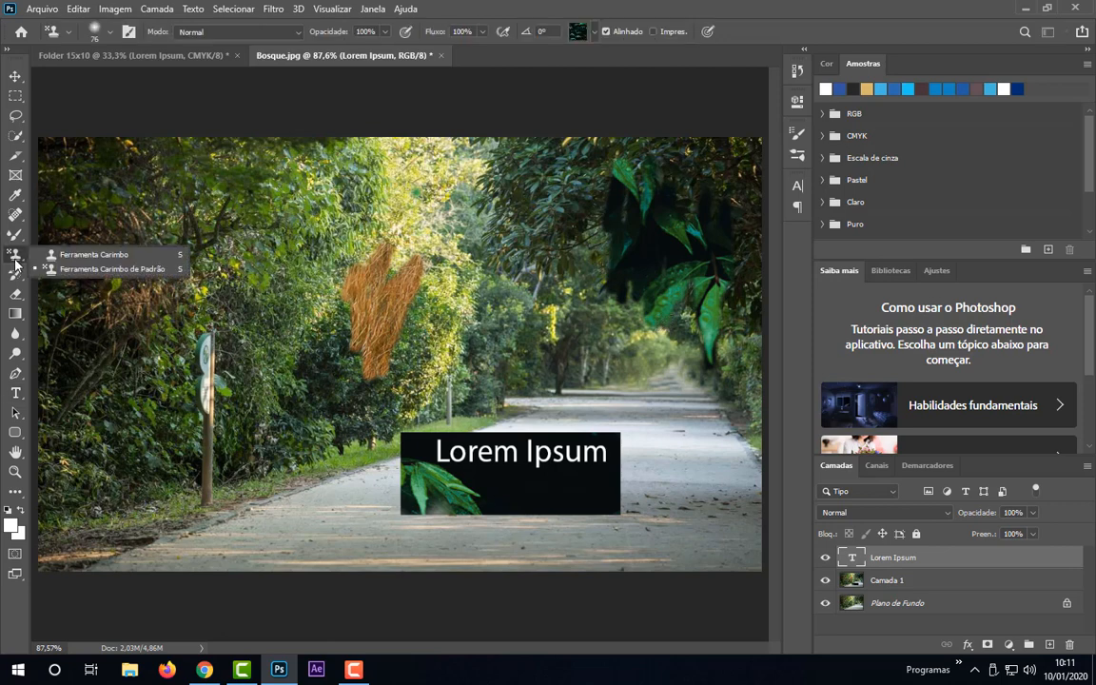